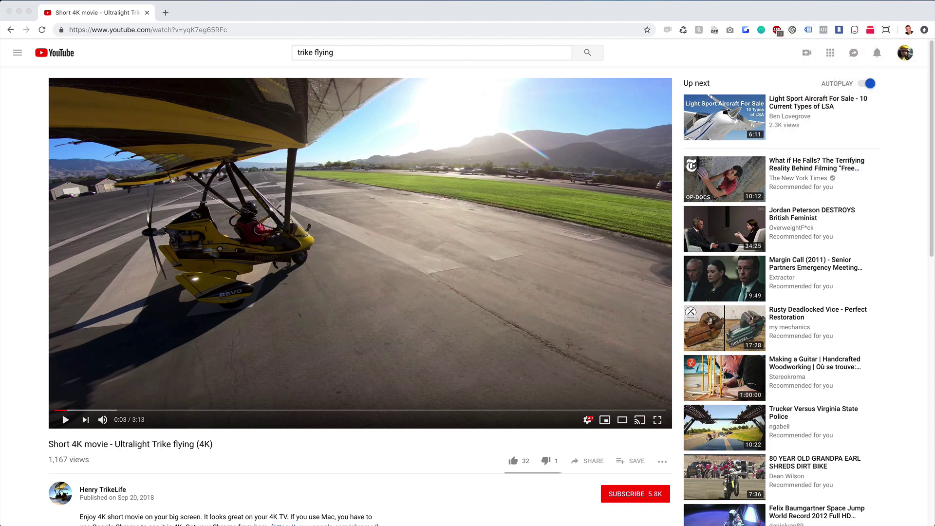
Search the web for "download youtube videos" in a new browser tab and open the y2mate.com result
left_click(165, 12)
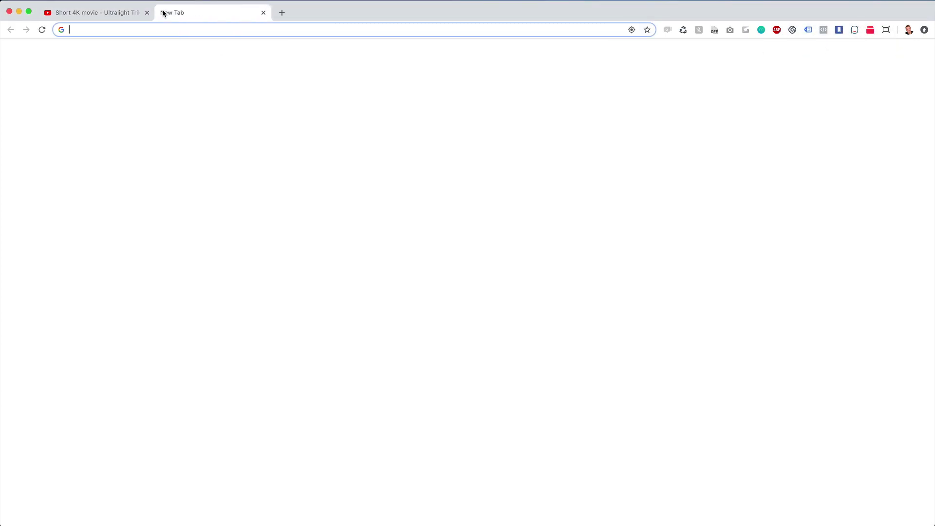
type("download you")
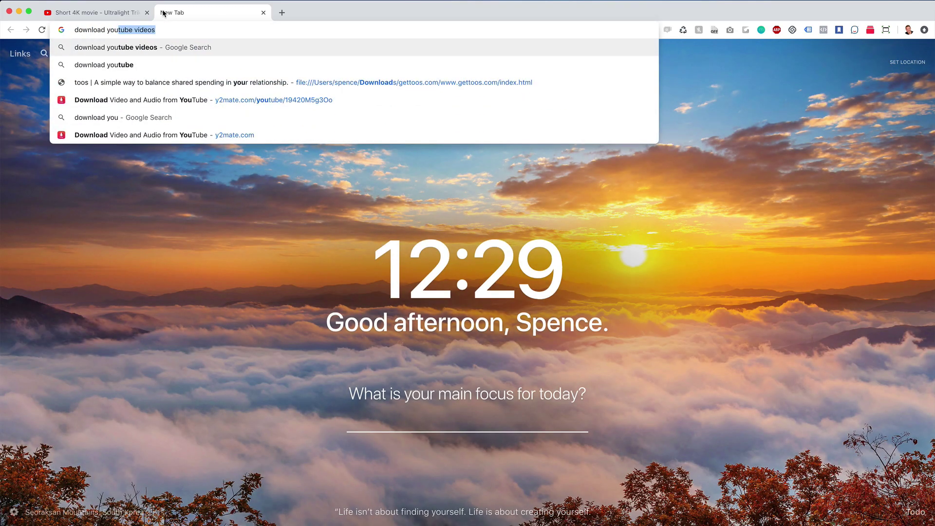
key("Return")
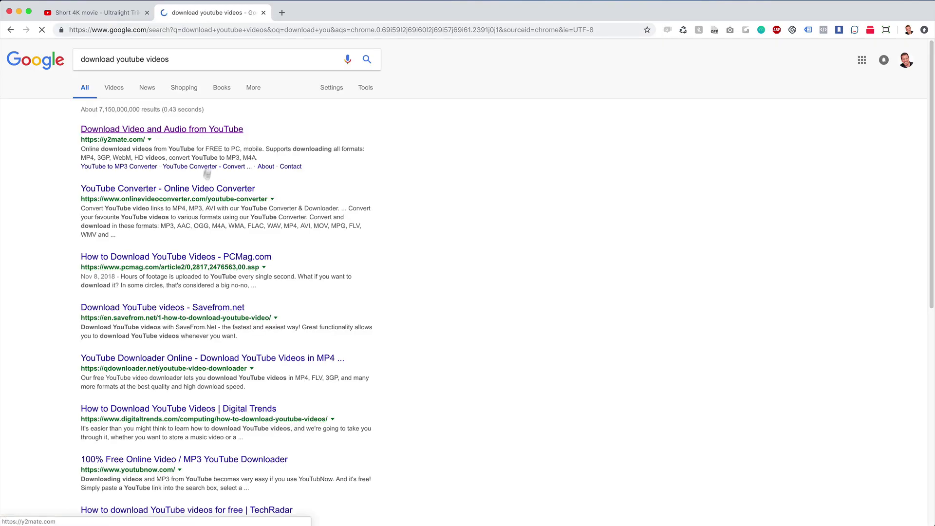
left_click(134, 132)
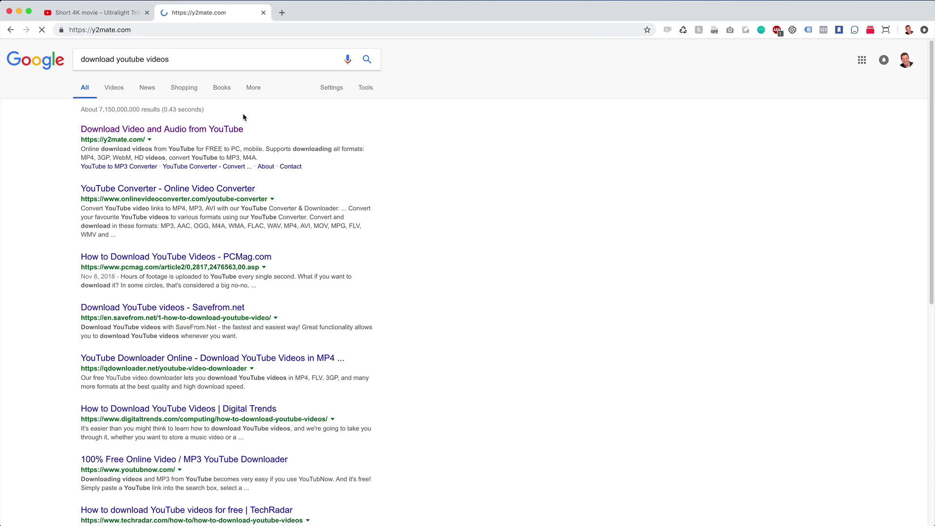
left_click(107, 13)
left_click(205, 13)
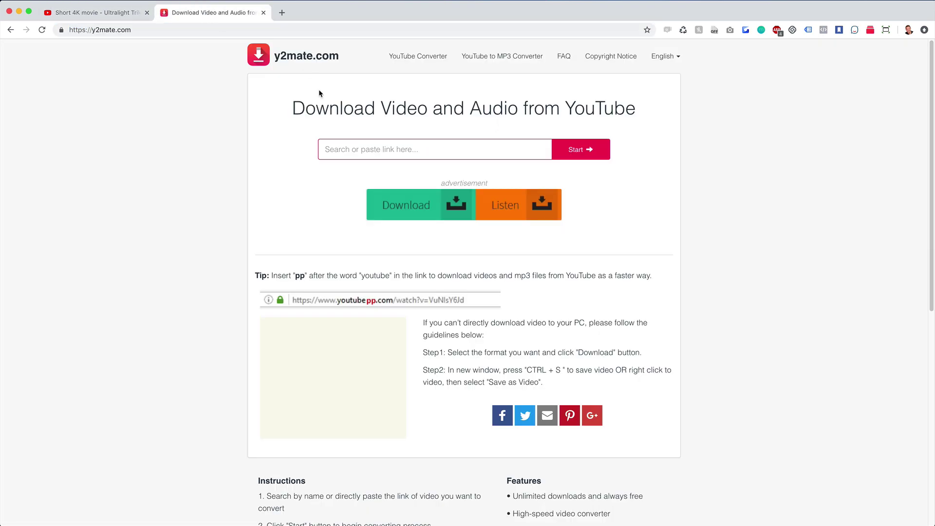
left_click(114, 13)
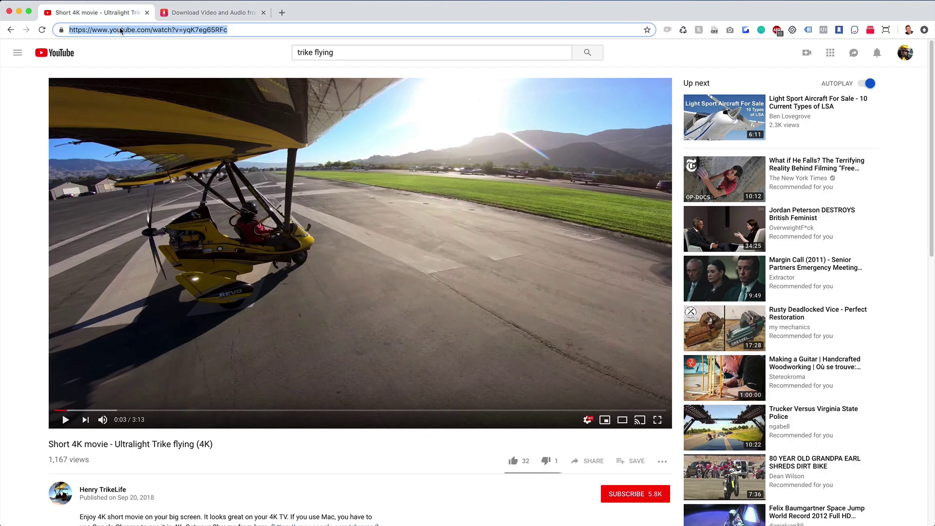
left_click(194, 13)
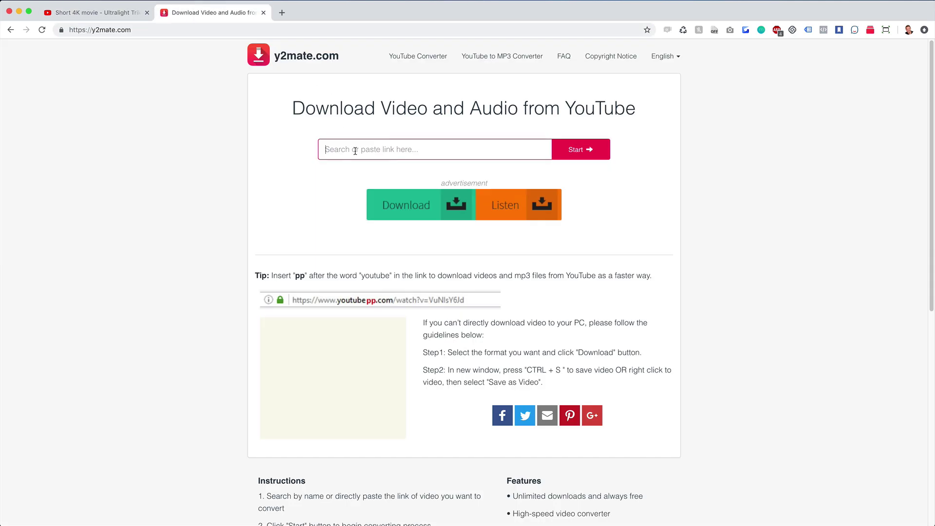
type("https://www.youtube.com/watch?v=yqK7eg65RFc")
left_click(594, 155)
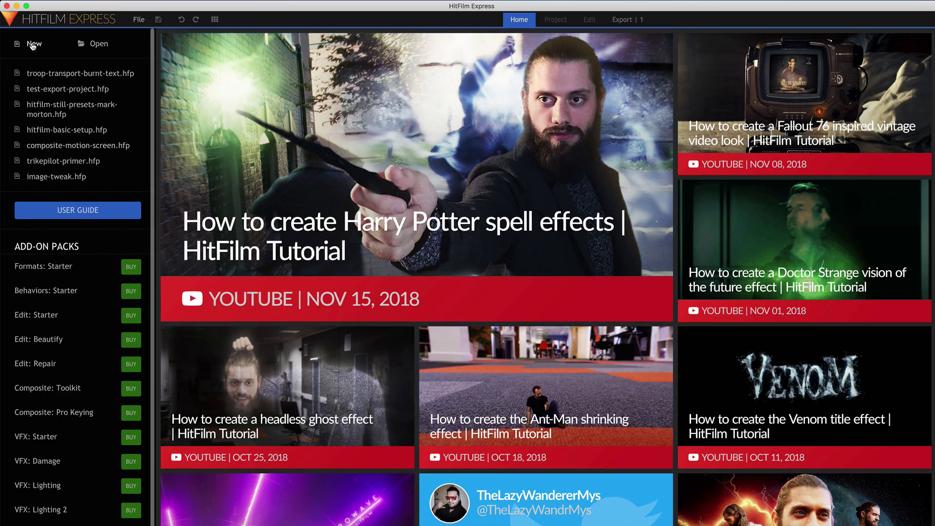
Switch to HitFilm Express and create a new editing project using the 1080p Full HD @ 30 fps template
key("super+n")
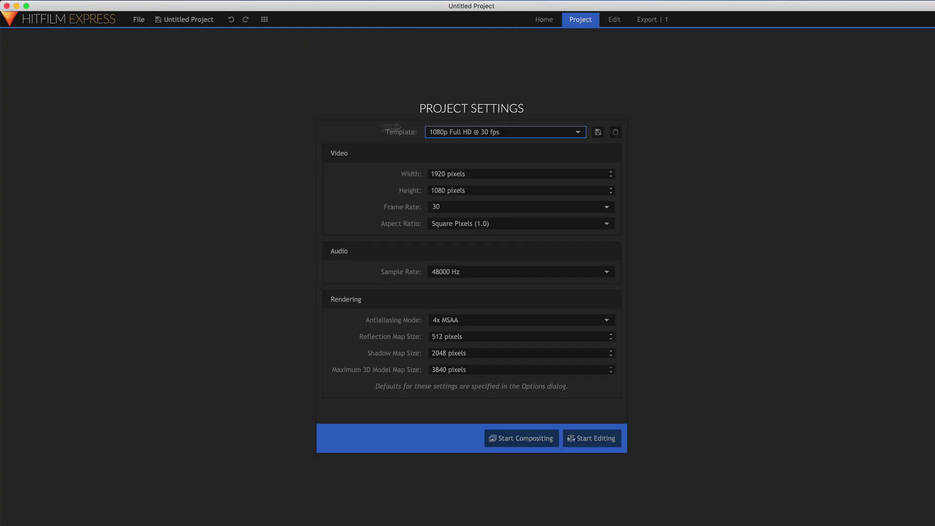
left_click(456, 132)
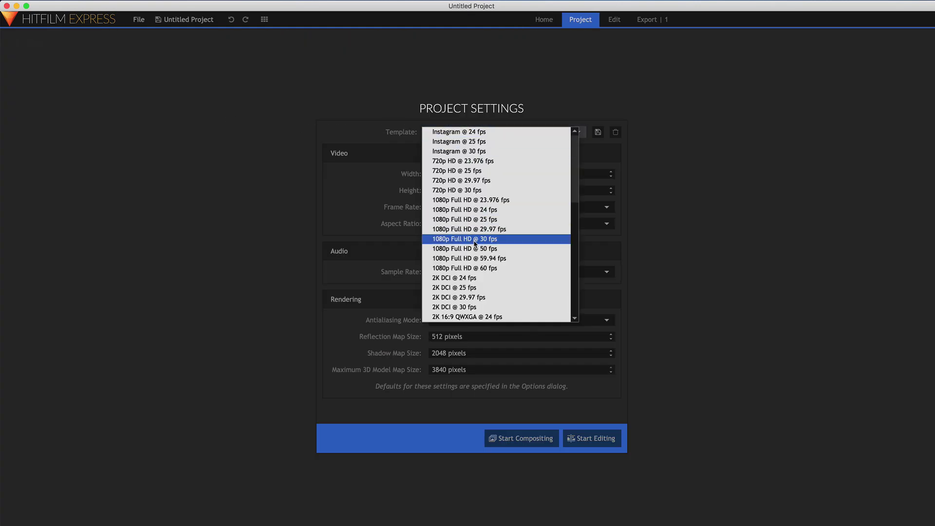
left_click(475, 239)
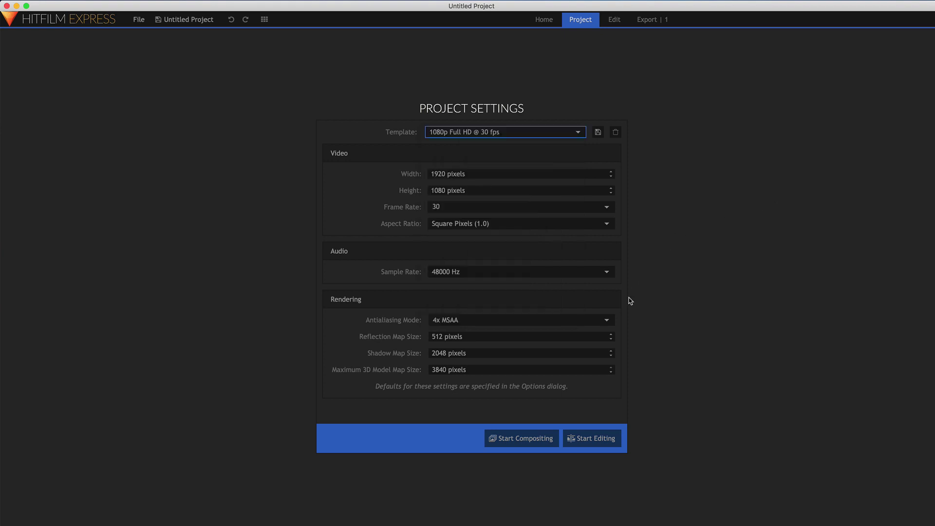
left_click(588, 444)
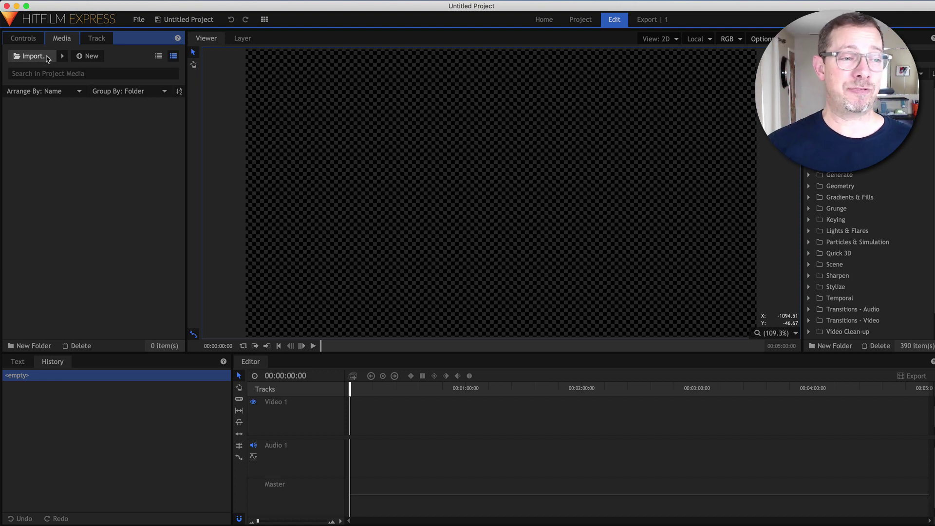
Import the media file short_4k_movie_ultralight_trike_flying_4k.mp4 from the Downloads folder
left_click(49, 58)
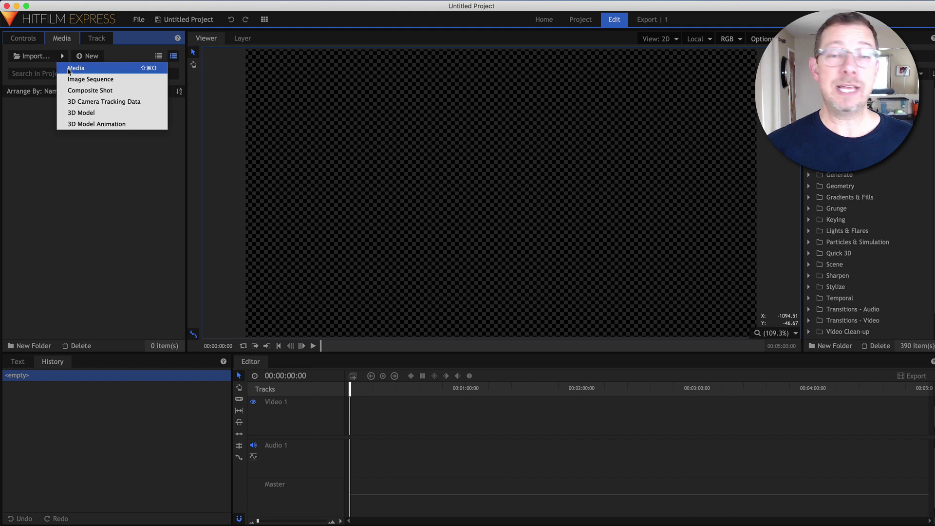
left_click(69, 72)
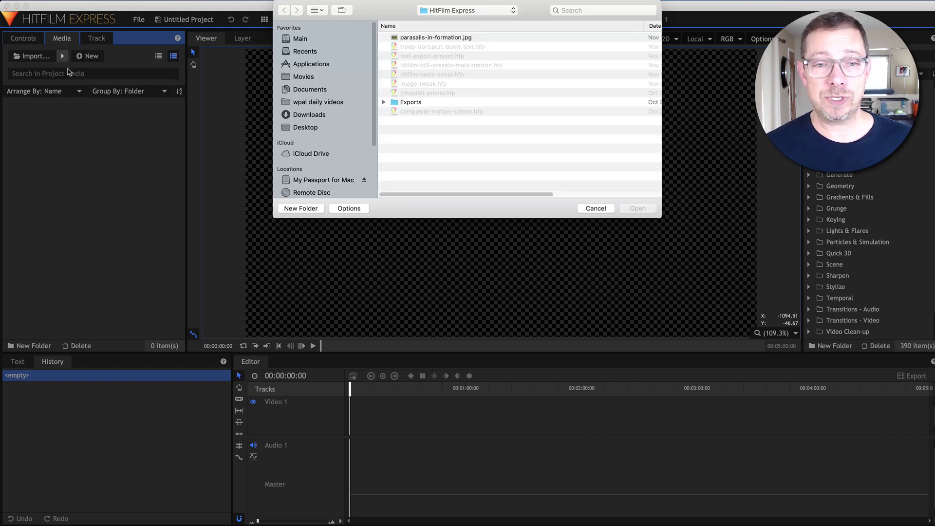
left_click(324, 116)
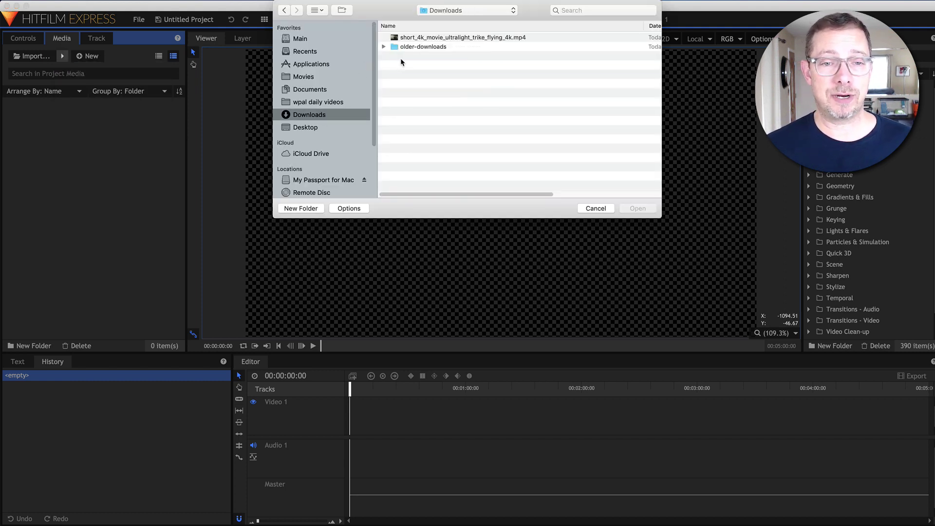
left_click(410, 38)
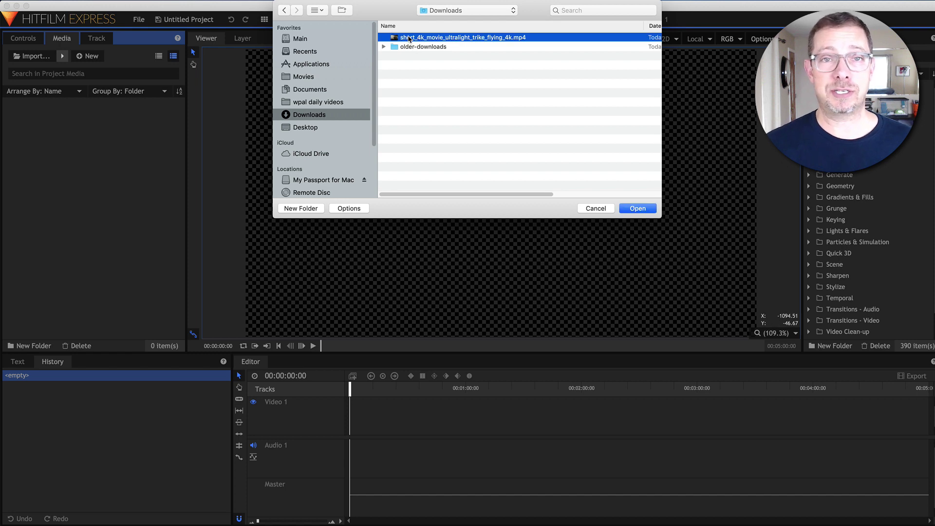
left_click(637, 208)
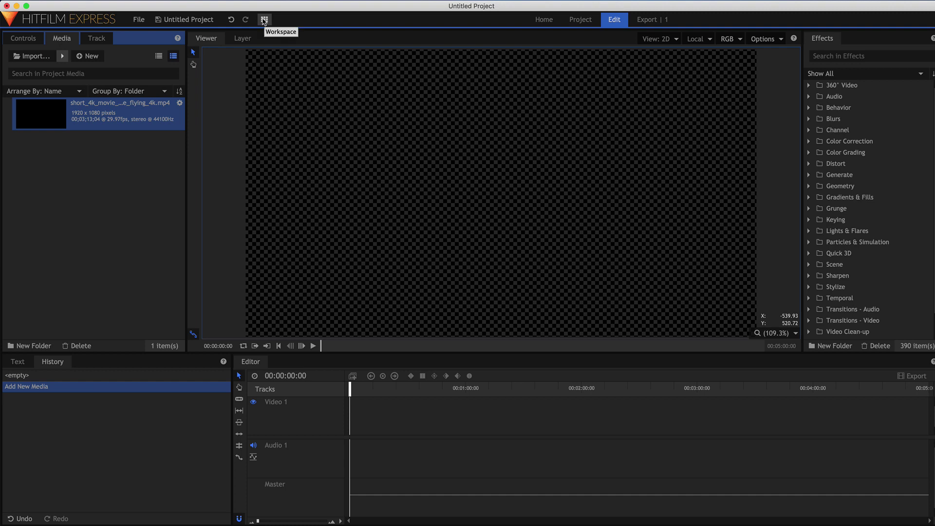
Change the workspace to Editing and select the imported trike clip for work in the Trimmer
left_click(264, 20)
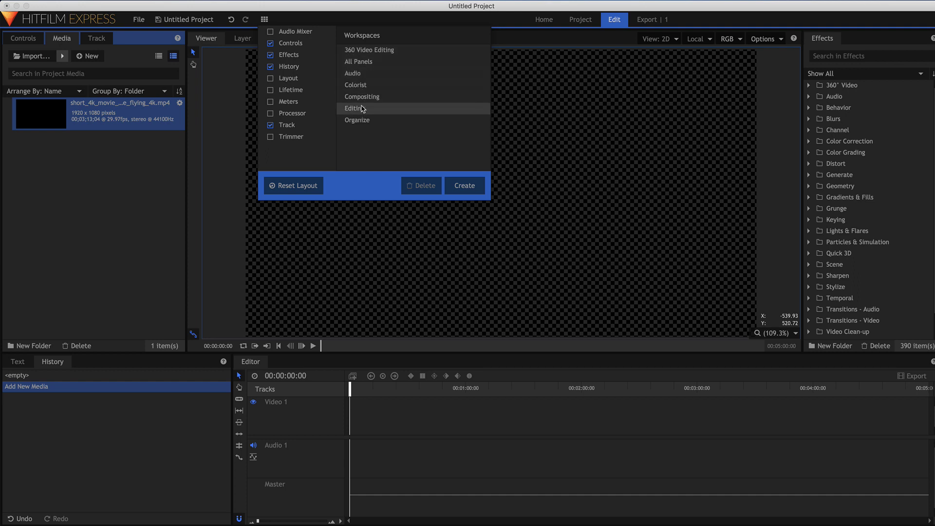
left_click(358, 113)
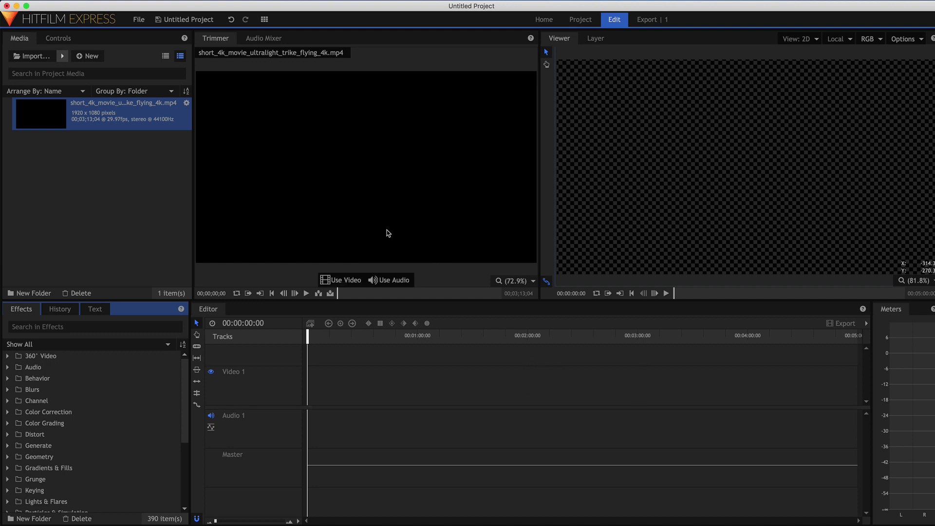
left_click(55, 113)
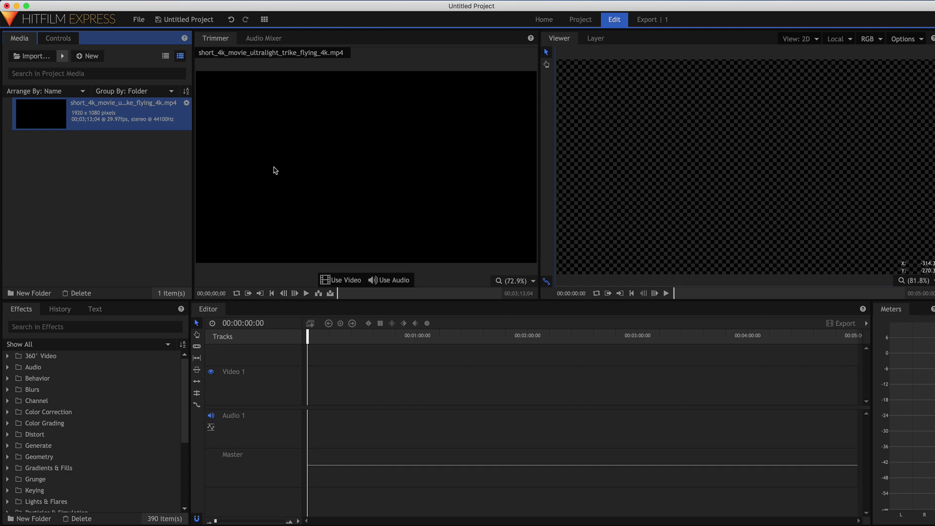
left_click(153, 185)
left_click(50, 108)
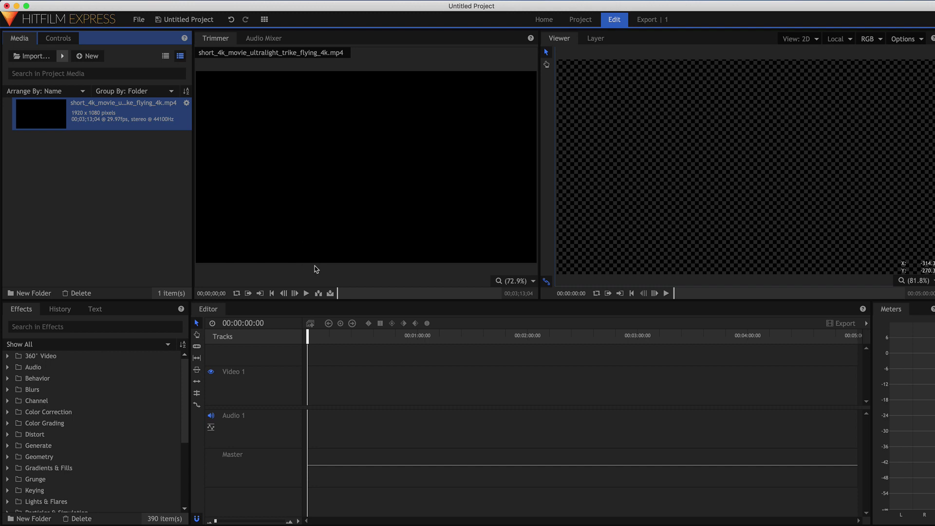
mouse_move(461, 161)
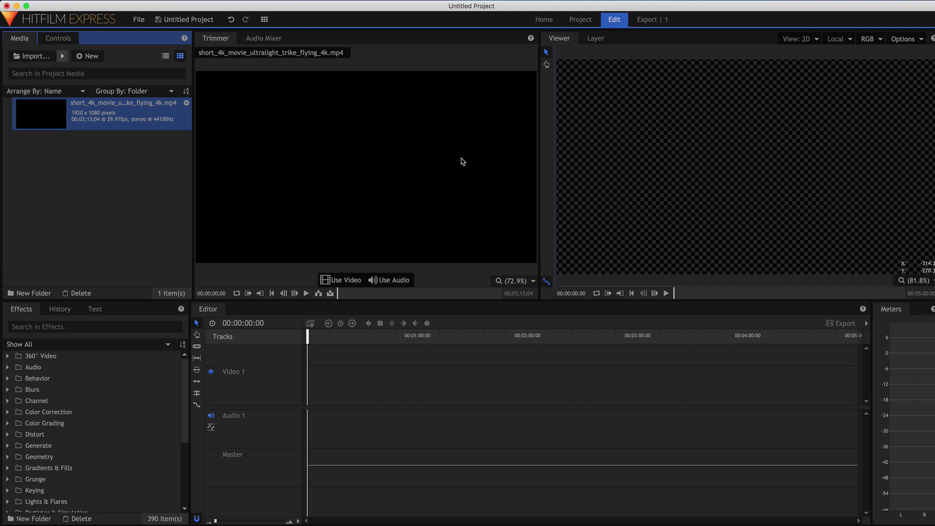
left_click(350, 280)
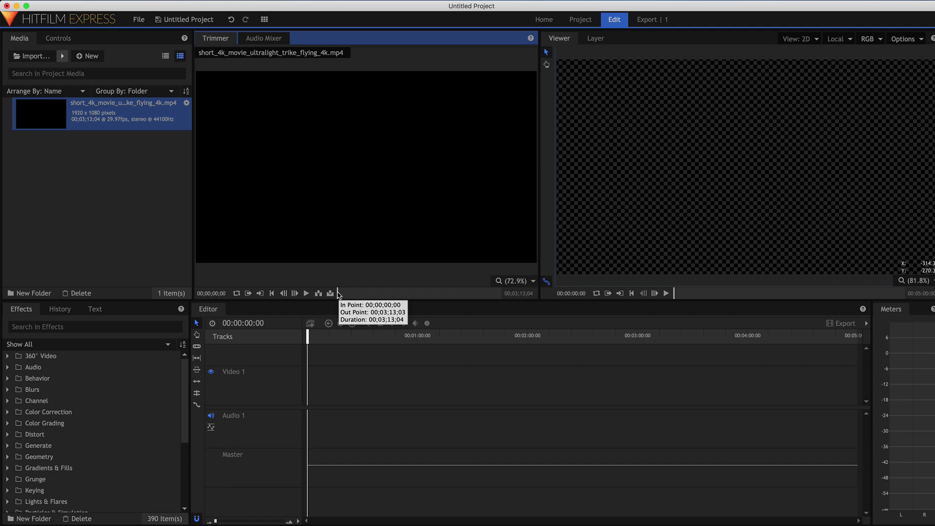
Trim the source clip with an in point at 00;00;17;24 and an out point at 00;00;25;08
mouse_move(340, 296)
left_mouse_down()
mouse_move(372, 300)
mouse_move(339, 298)
mouse_move(355, 299)
left_mouse_up()
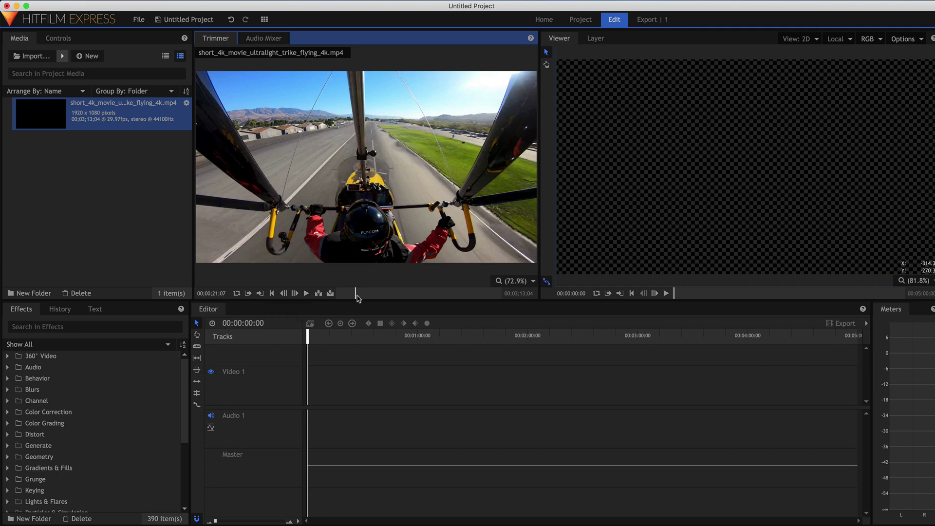
left_click_drag(356, 294, 353, 294)
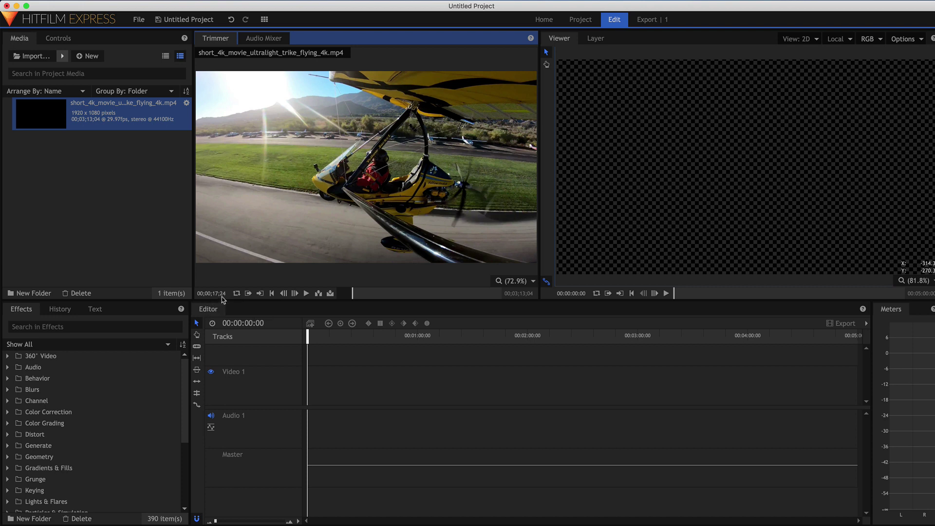
left_click_drag(352, 293, 358, 295)
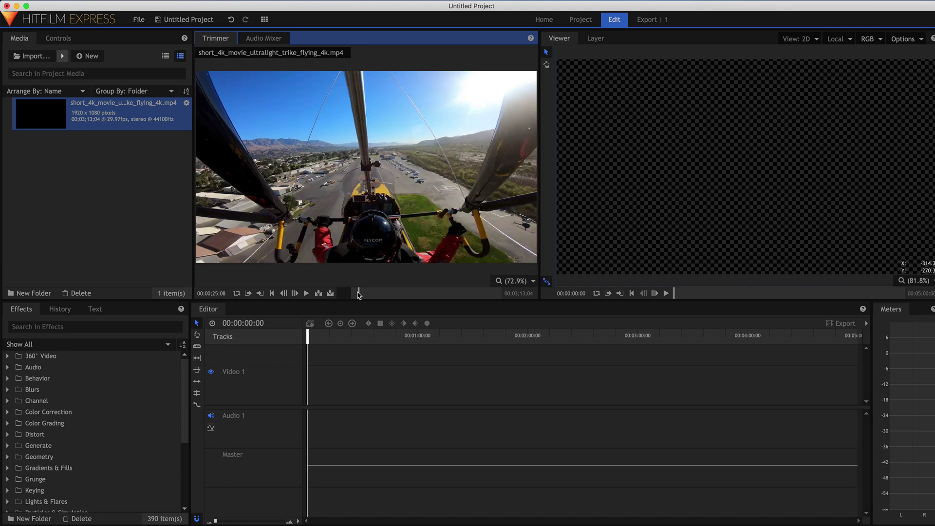
left_click(262, 296)
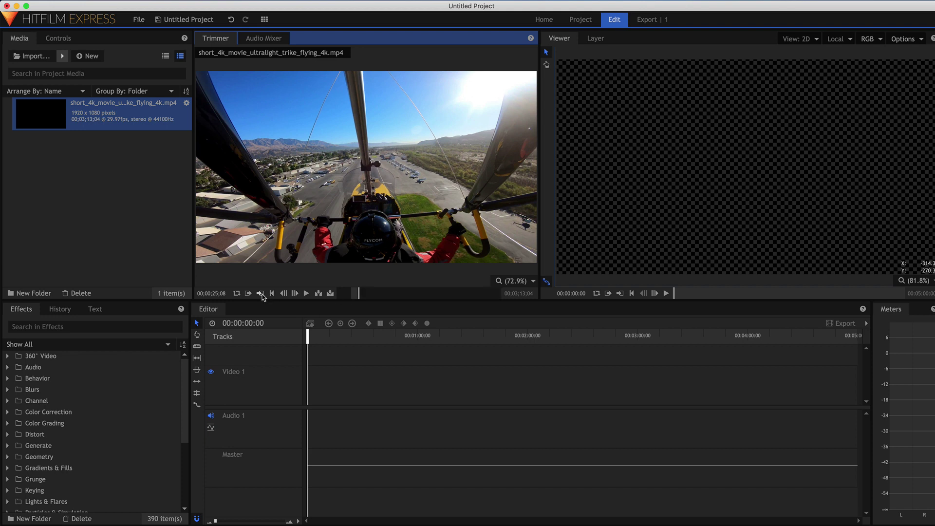
Place the trimmed trike clip with its audio at the very start of Video 1 and Audio 1
left_click(357, 294)
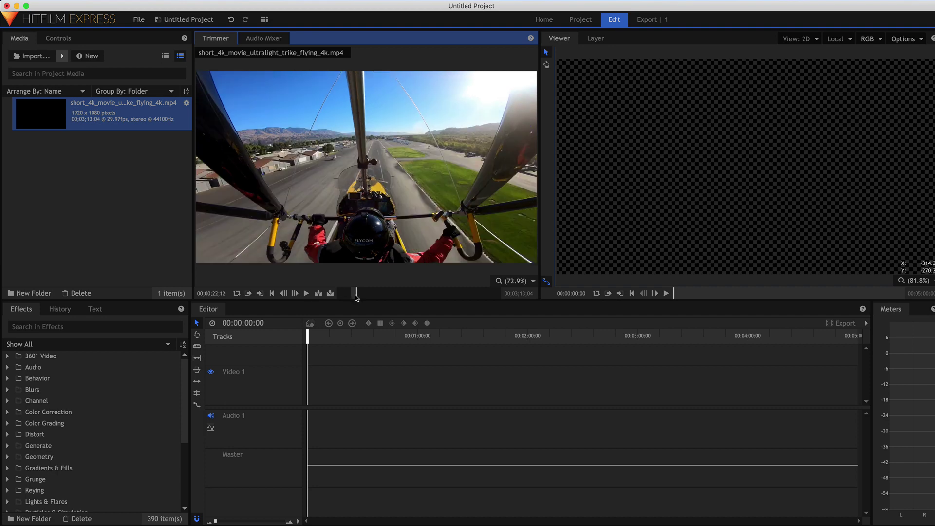
left_click_drag(355, 295, 361, 258)
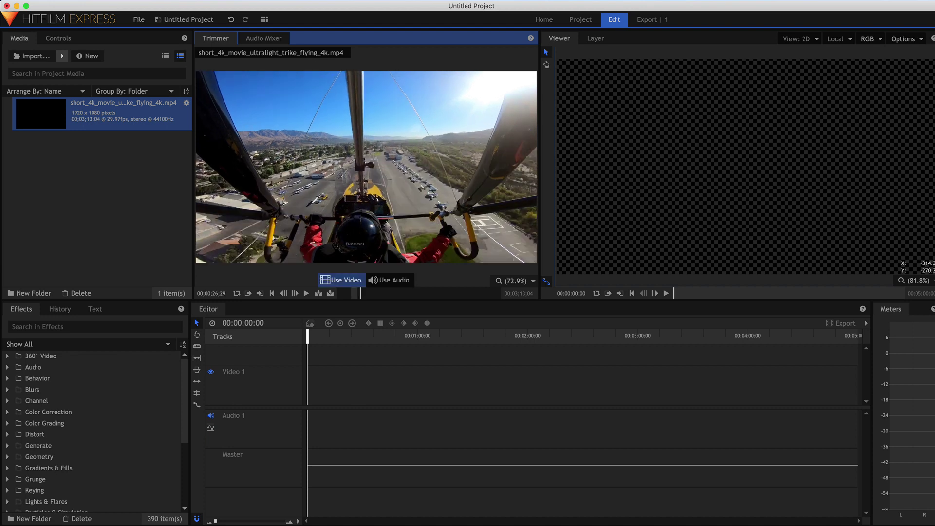
left_click_drag(346, 348, 345, 369)
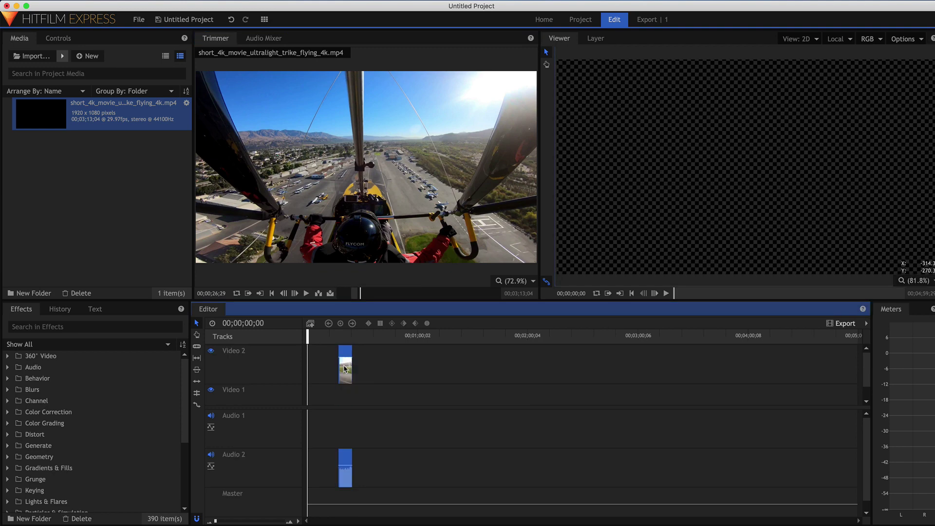
left_click_drag(344, 369, 305, 396)
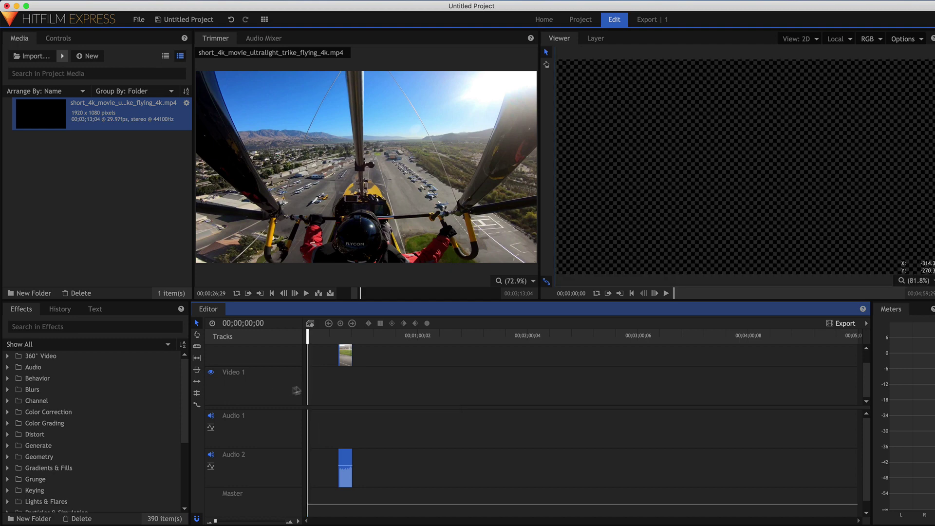
left_click_drag(349, 357, 313, 390)
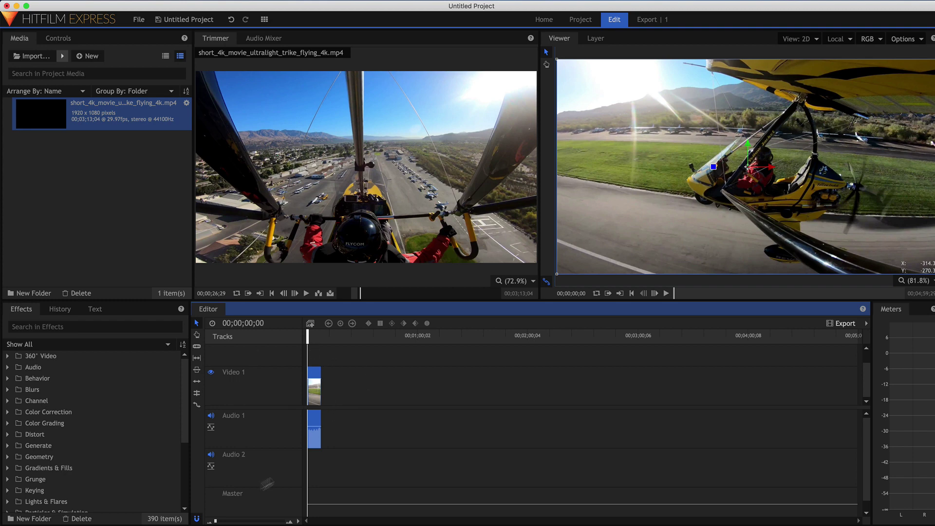
Play the timeline clip from 00;00;02;28 to review the edit
left_click_drag(217, 522, 231, 522)
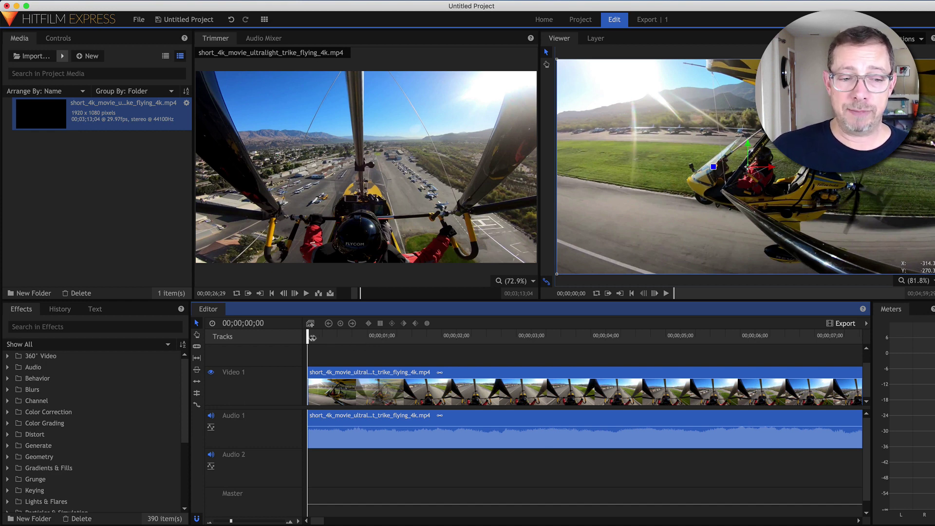
left_click_drag(309, 337, 528, 342)
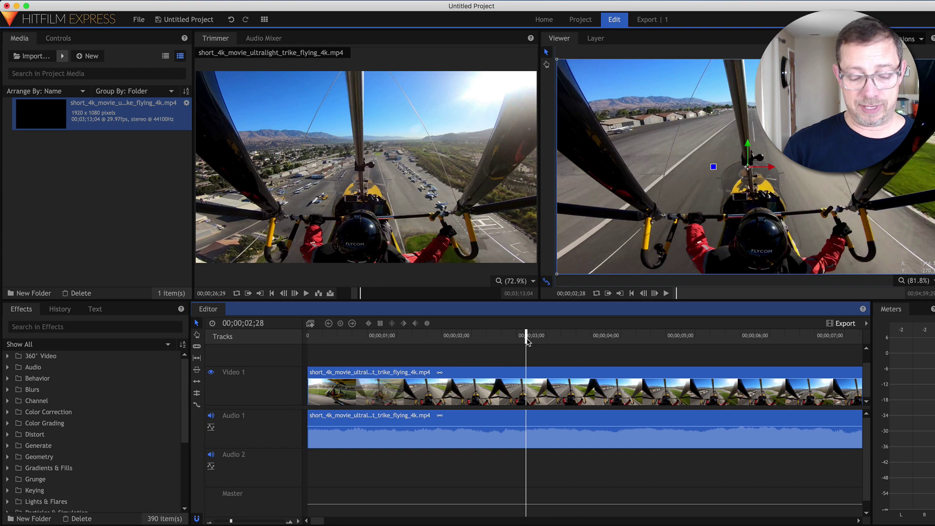
key("space")
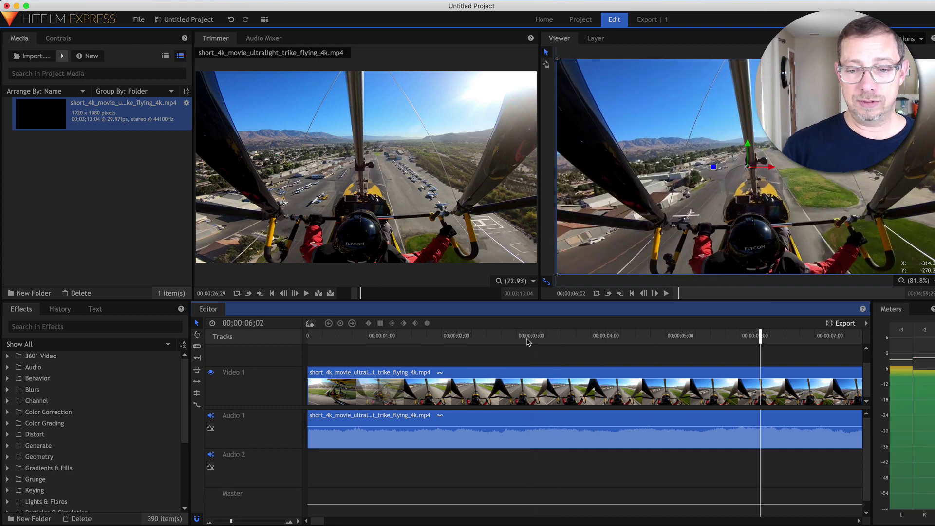
Review the timeline clip by playing it in reverse and forward, including forward from 00;00;01;14
key("j")
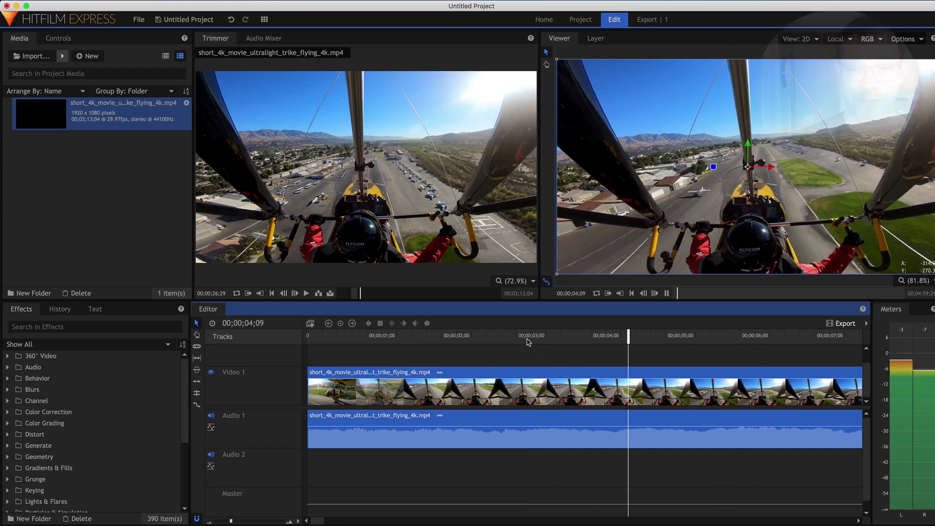
key("space")
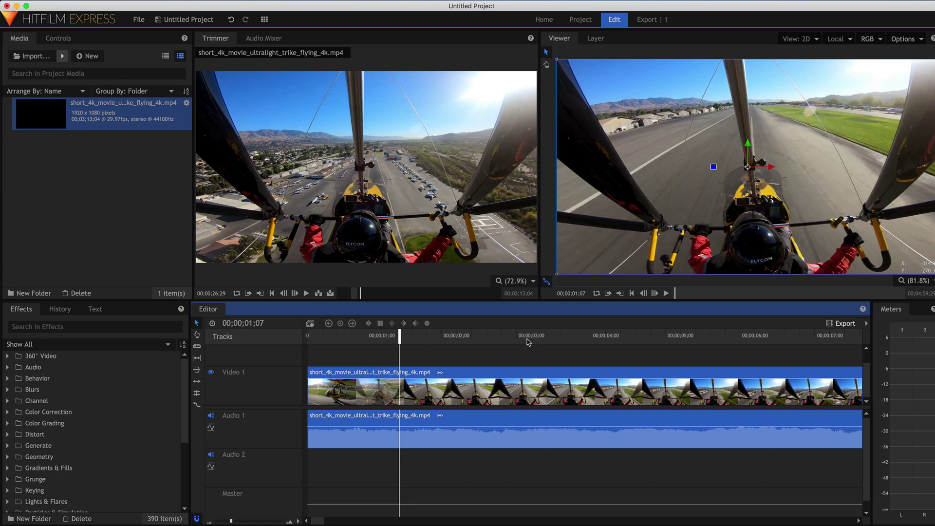
key("space")
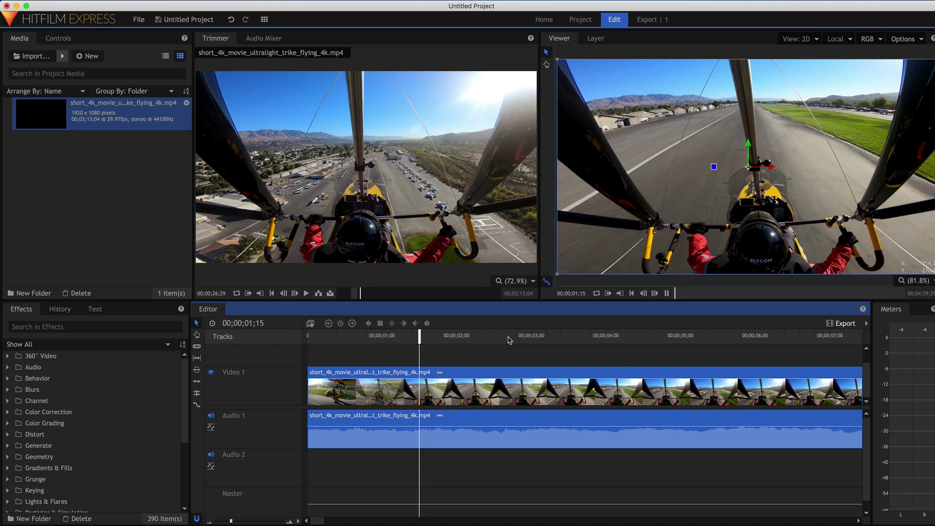
key("space")
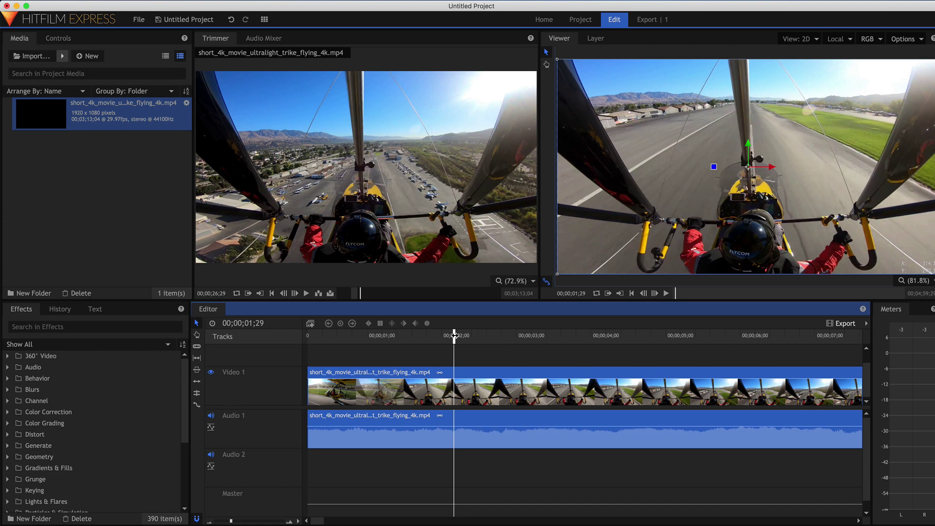
left_click_drag(454, 335, 417, 335)
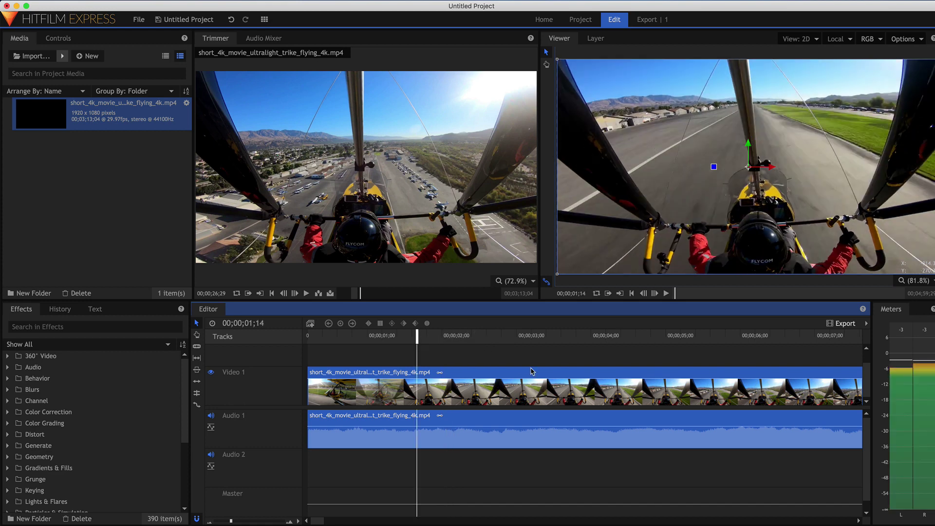
key("space")
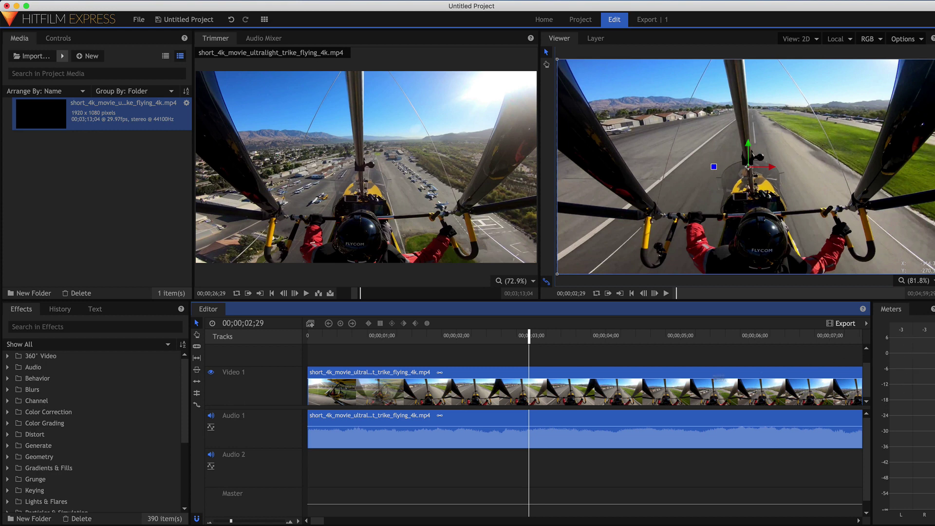
Lower the trike clip's audio level slightly, mute the Audio 1 track, and play the clip to check it
mouse_move(517, 427)
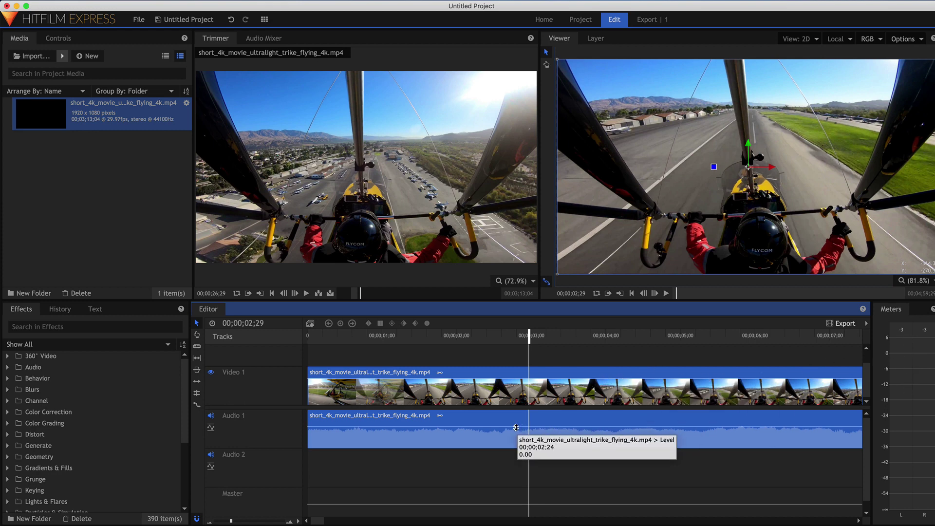
mouse_move(516, 427)
left_mouse_down()
mouse_move(519, 445)
mouse_move(509, 430)
left_mouse_up()
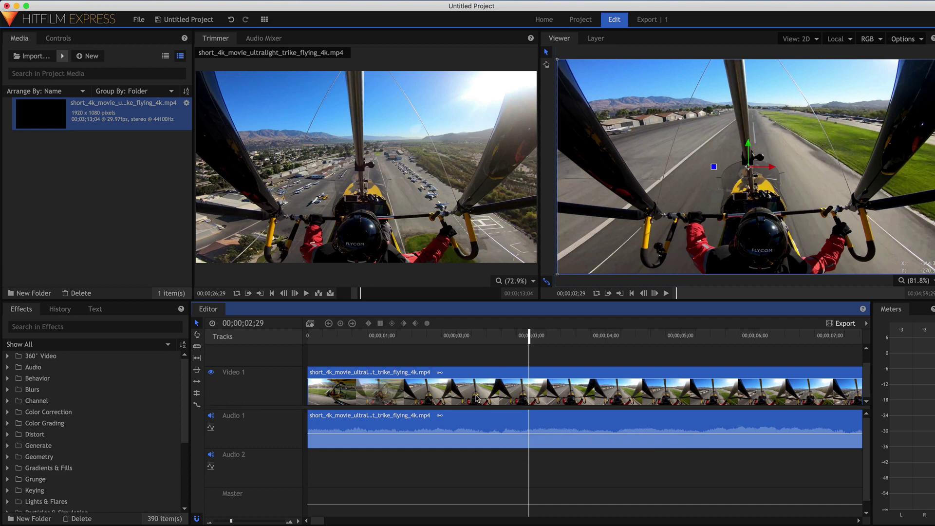
left_click(211, 416)
key("space")
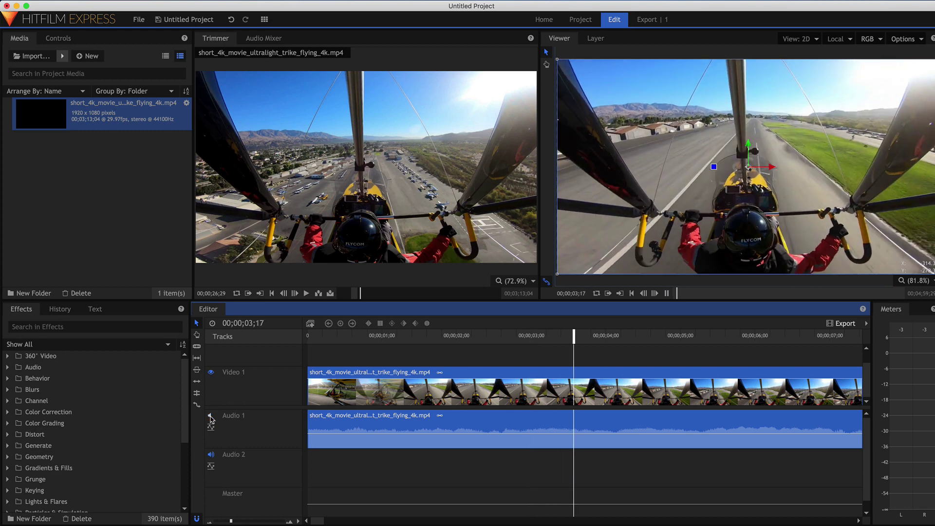
key("space")
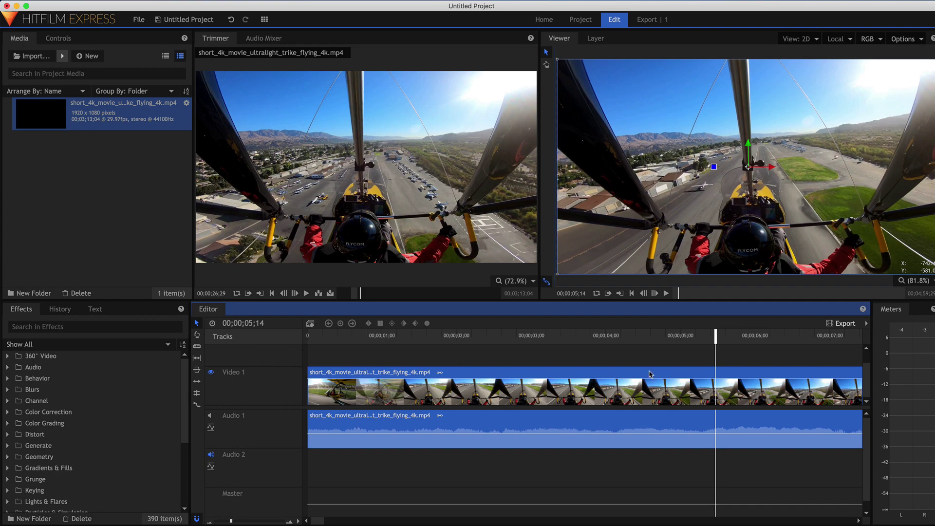
Lower the video clip's opacity to 0.00 with the playhead at 00;00;02;24, keeping the clip on Video 1 and Audio 1
left_click_drag(714, 339, 500, 357)
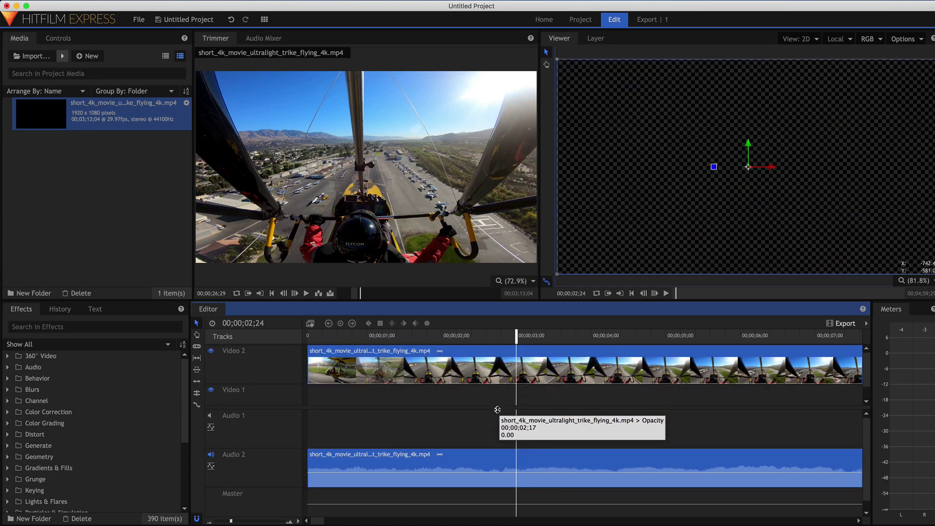
left_click_drag(428, 369, 424, 395)
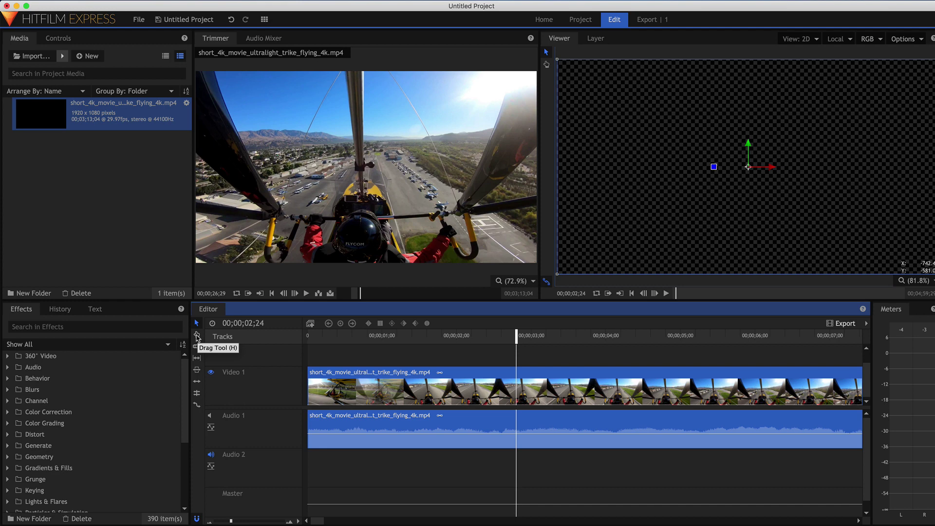
left_click(197, 336)
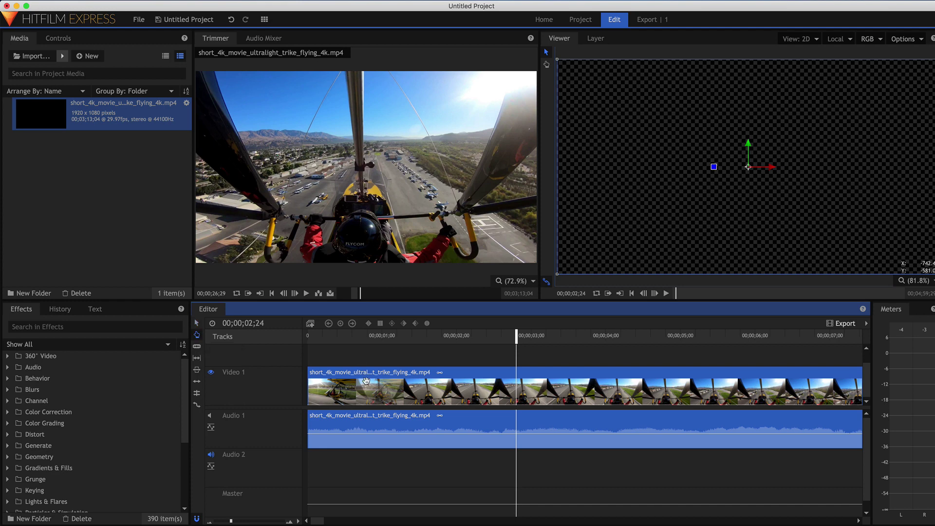
left_click_drag(367, 382, 560, 347)
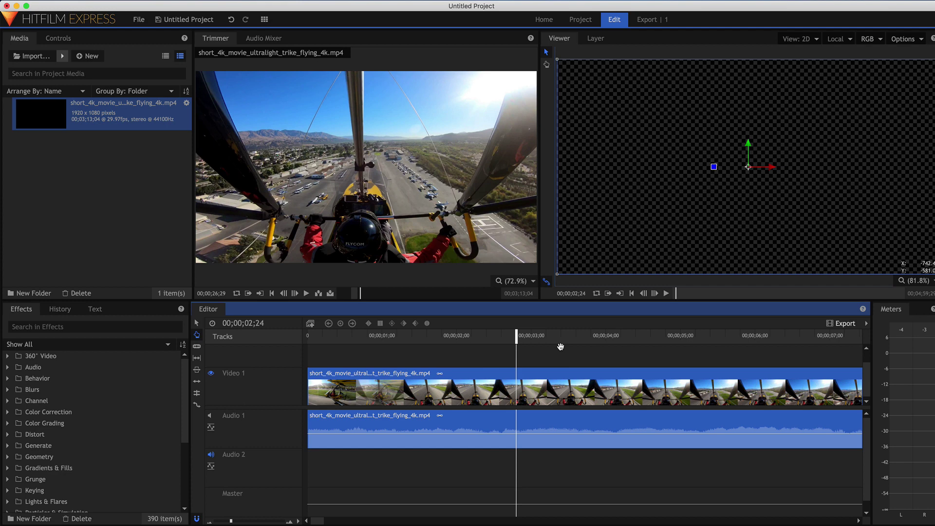
left_click_drag(548, 371, 572, 488)
left_click_drag(568, 446, 563, 472)
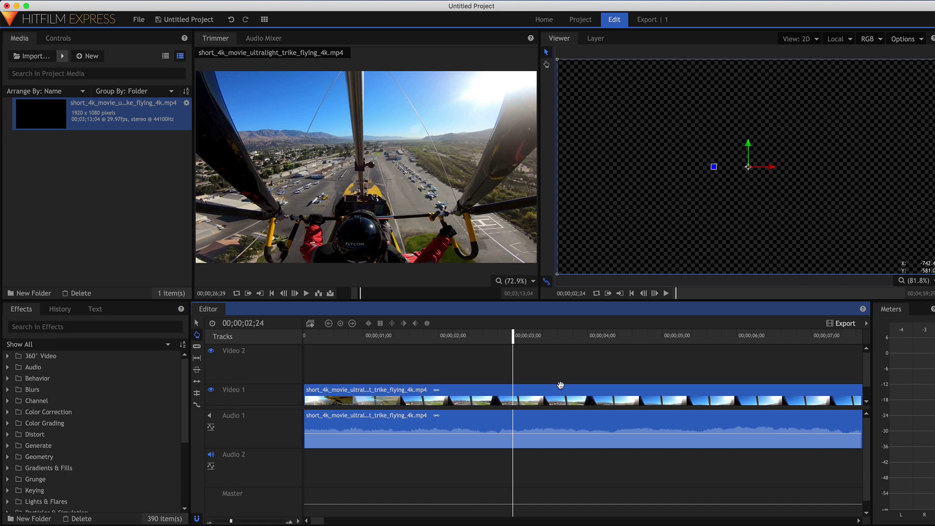
left_click_drag(561, 385, 557, 332)
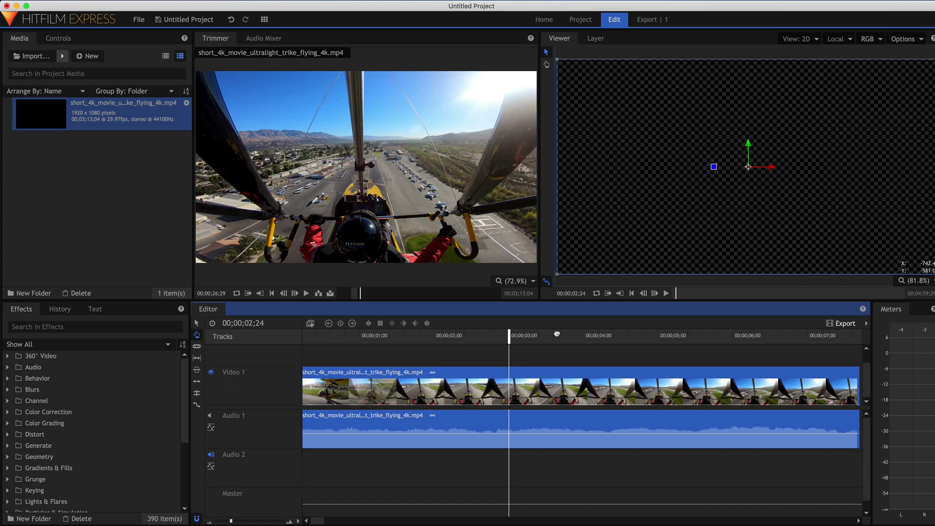
left_click(197, 348)
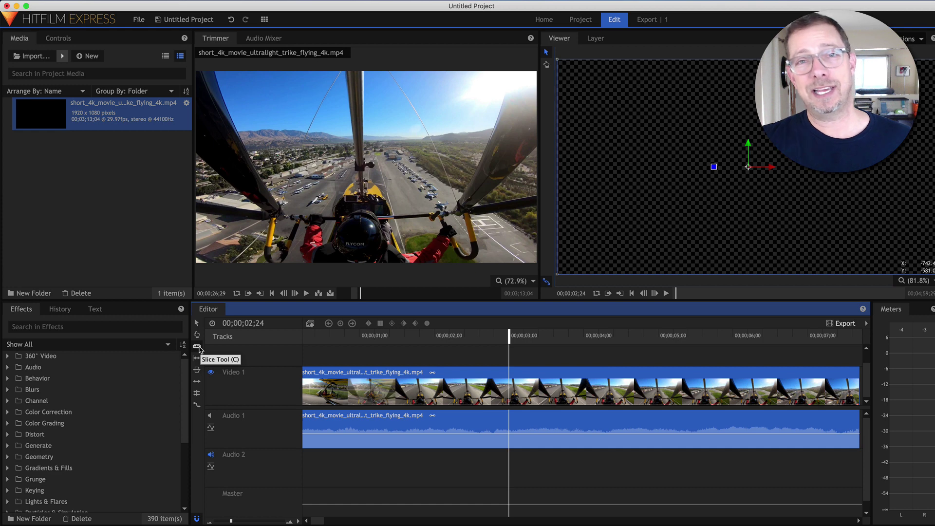
left_click(198, 346)
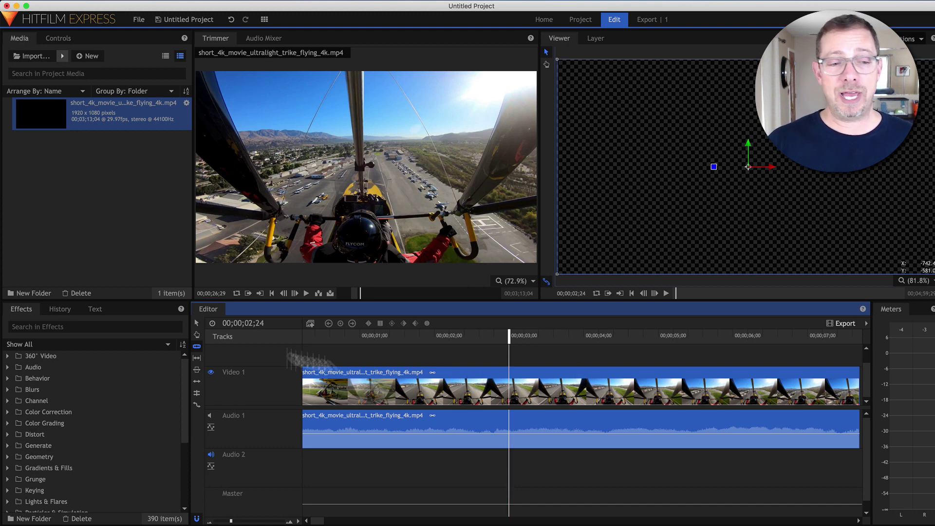
left_click(197, 324)
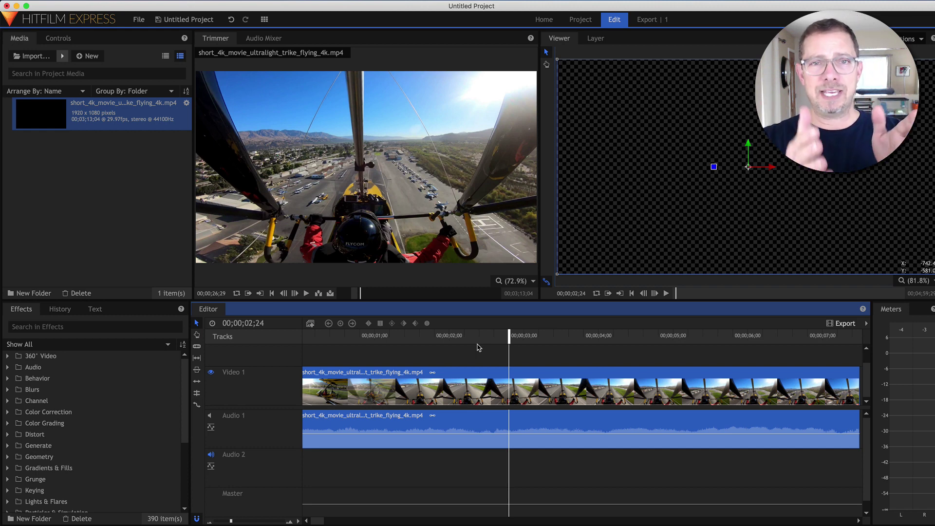
Slice the clip with the Slice Tool at 00;00;01;17 and at about 00;00;03;05, 00;00;04;20 and 00;00;06;19
mouse_move(372, 188)
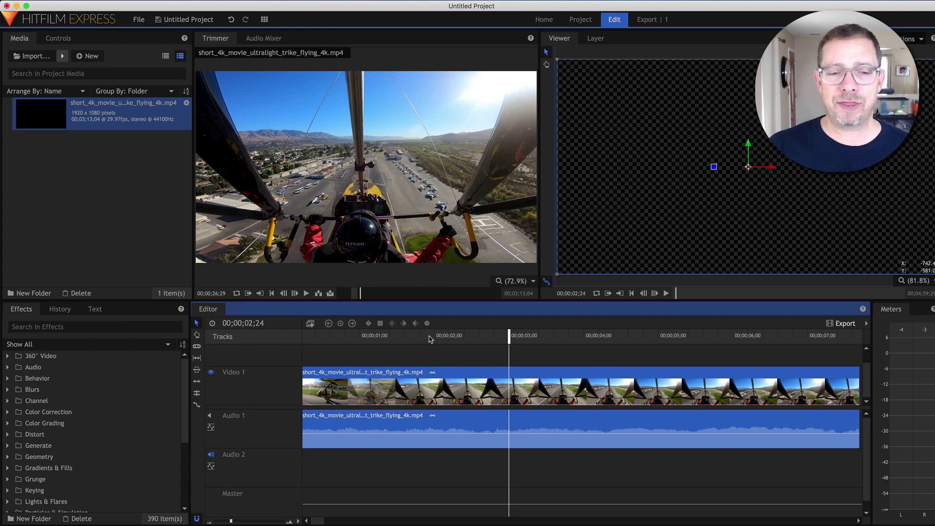
left_click_drag(426, 337, 417, 338)
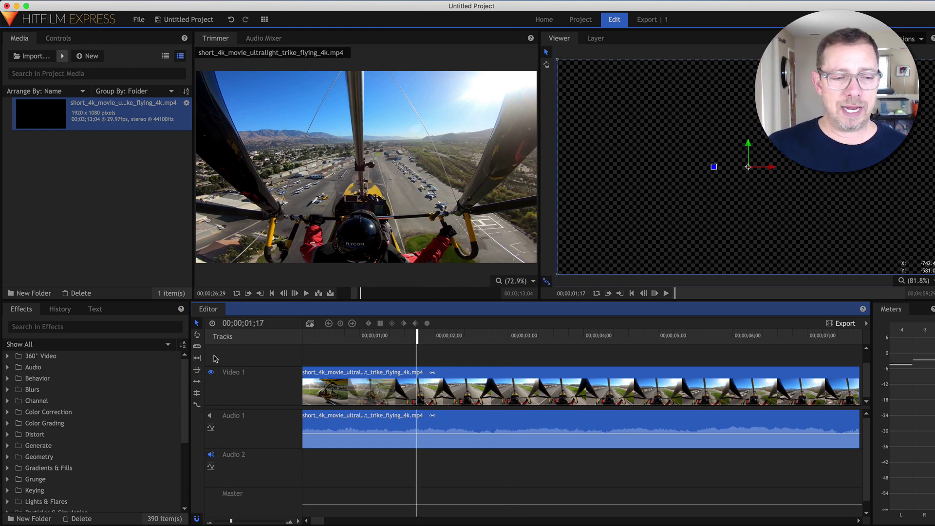
left_click(196, 346)
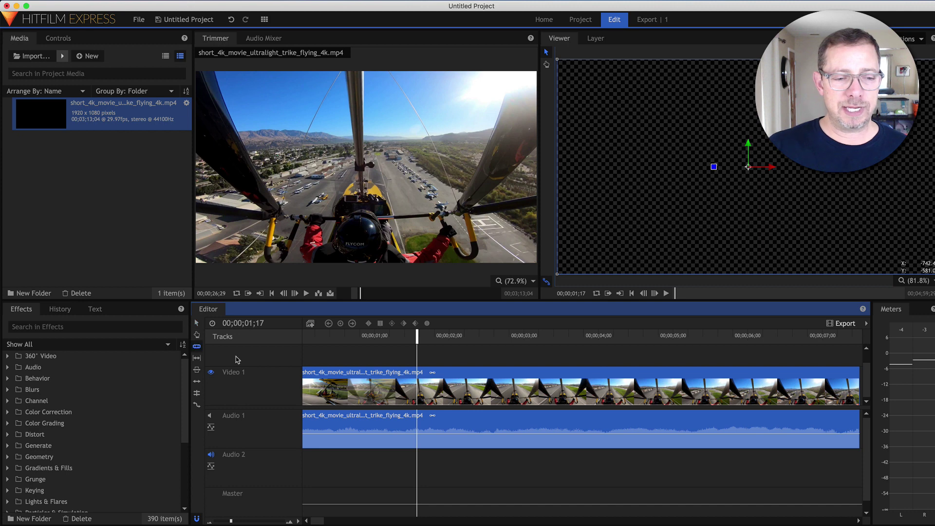
left_click(419, 390)
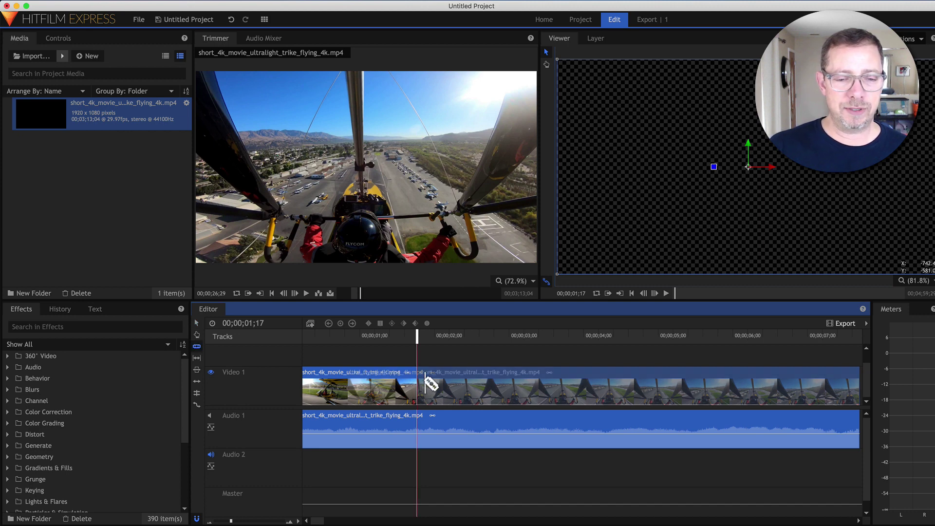
left_click(537, 390)
left_click(649, 389)
left_click(795, 392)
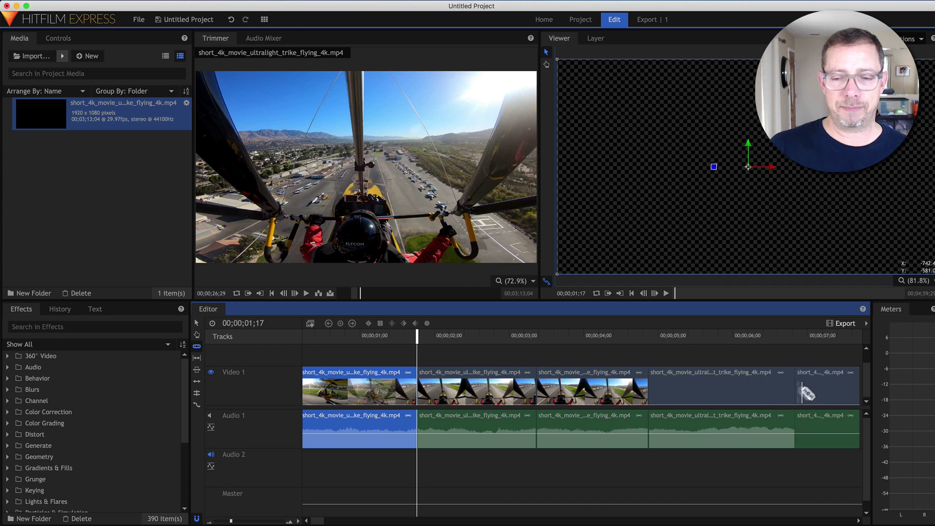
Delete the second segment of the sliced clip together with its audio
left_click(197, 323)
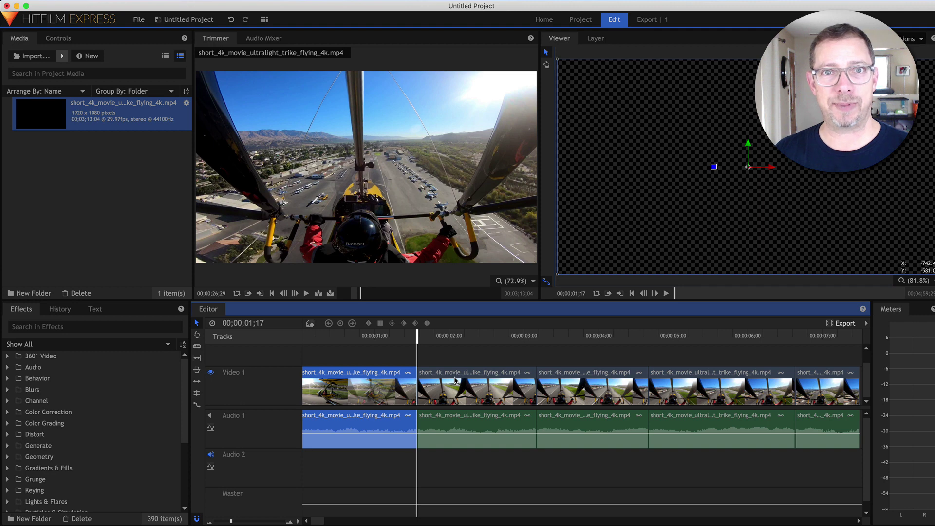
left_click(455, 381)
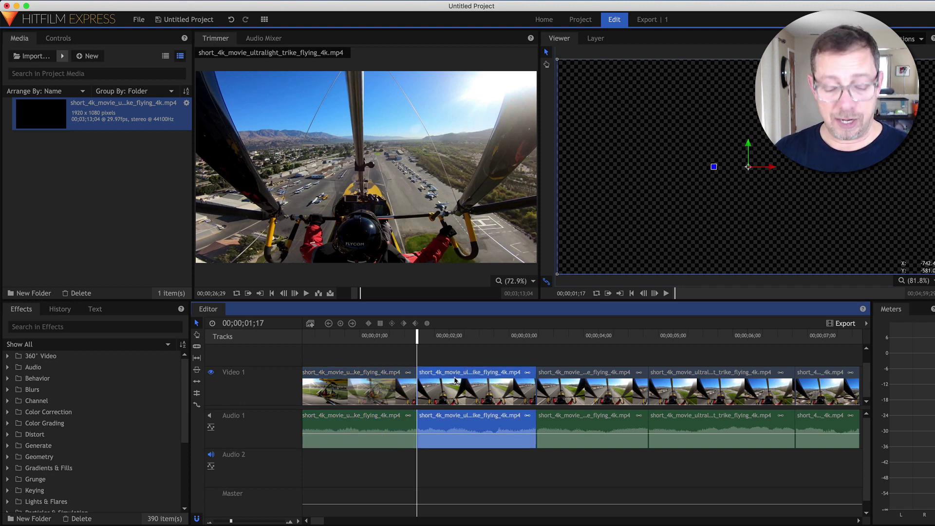
key("Delete")
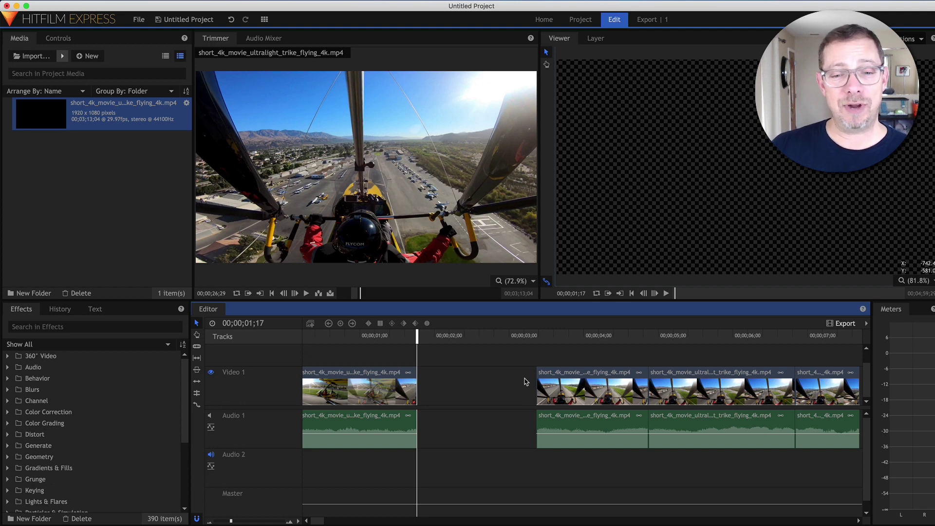
Close the gap by moving the next segment to 00;00;01;17 and the following longer segment directly behind it
left_click_drag(551, 383, 441, 383)
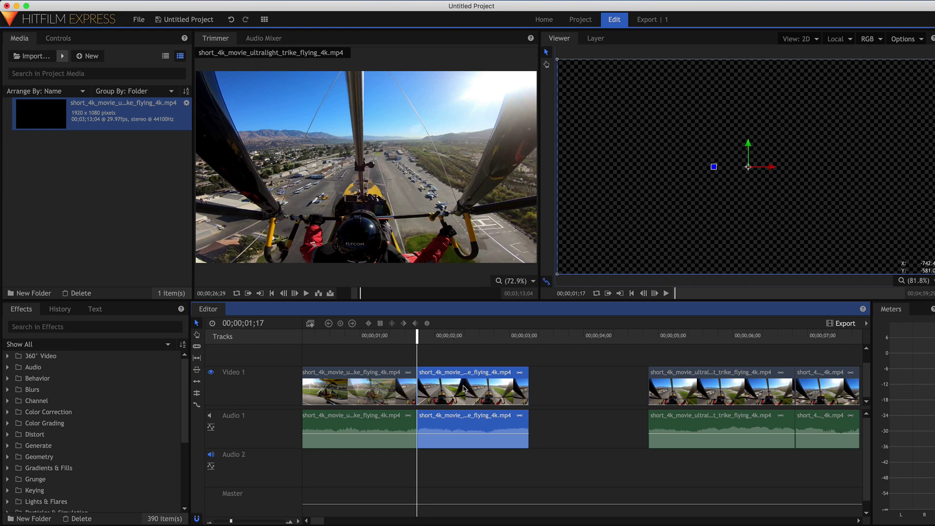
mouse_move(464, 388)
left_mouse_down()
mouse_move(584, 387)
mouse_move(449, 384)
left_mouse_up()
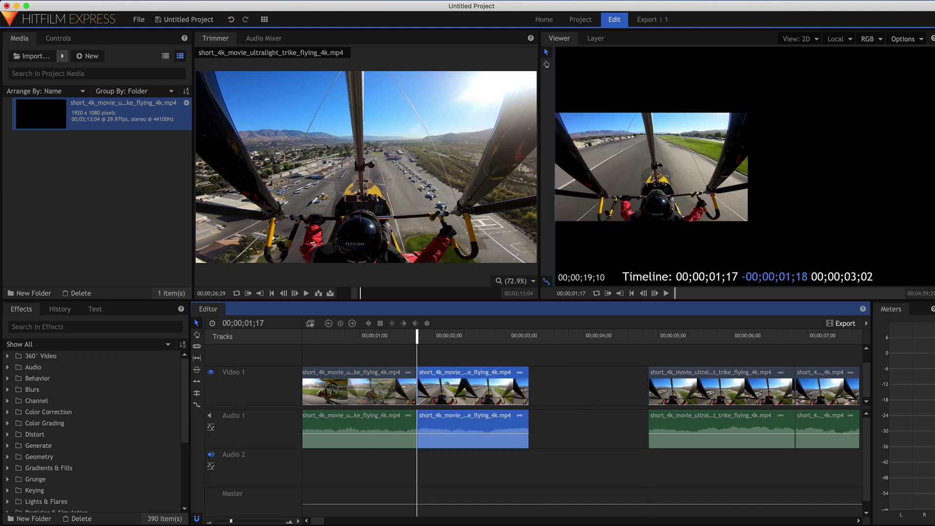
left_click_drag(690, 380, 569, 383)
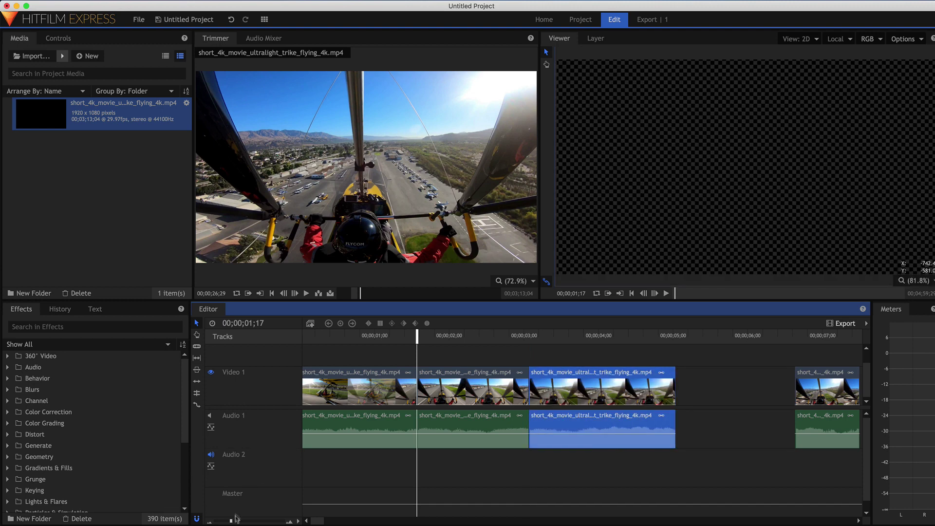
Raise the segment at 00;00;01;17 straight up to Video 2, and place the last segment on Video 2 where the third one ends
mouse_move(231, 522)
left_mouse_down()
mouse_move(259, 523)
mouse_move(230, 523)
left_mouse_up()
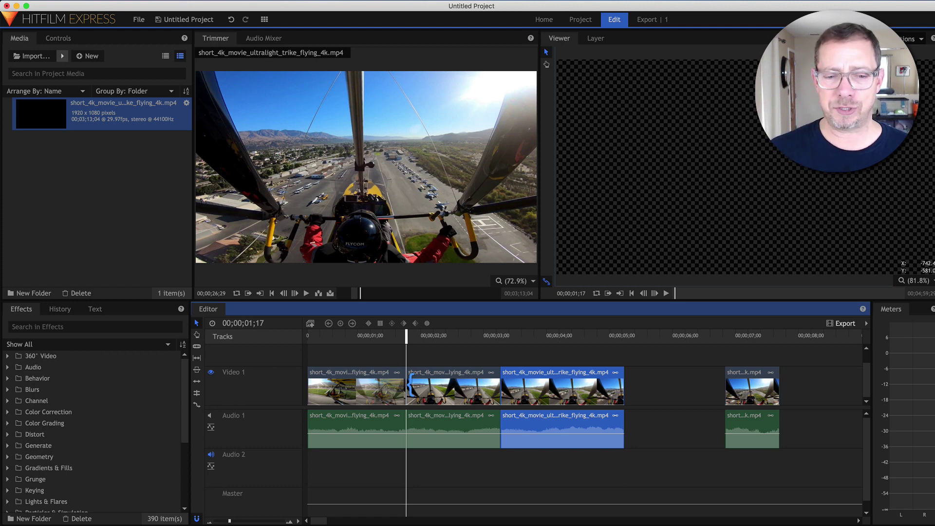
left_click(453, 375)
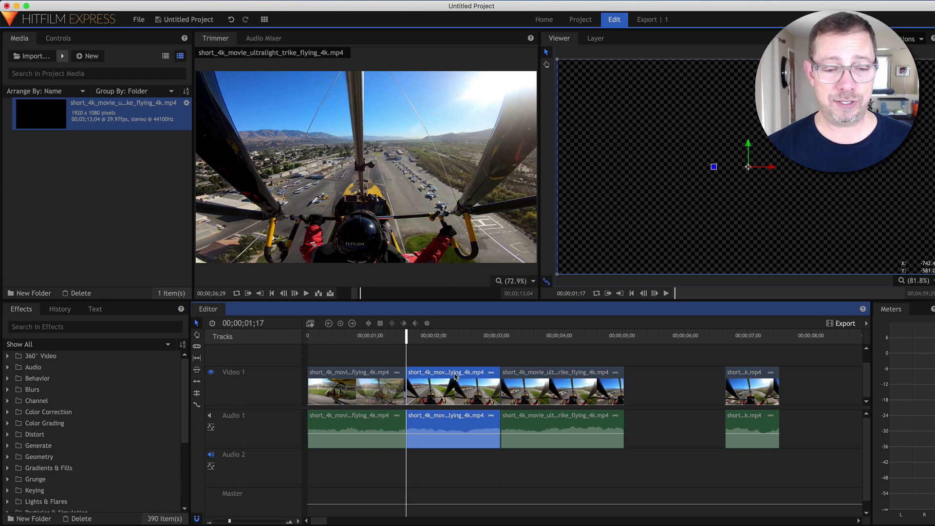
left_click_drag(455, 376, 454, 366)
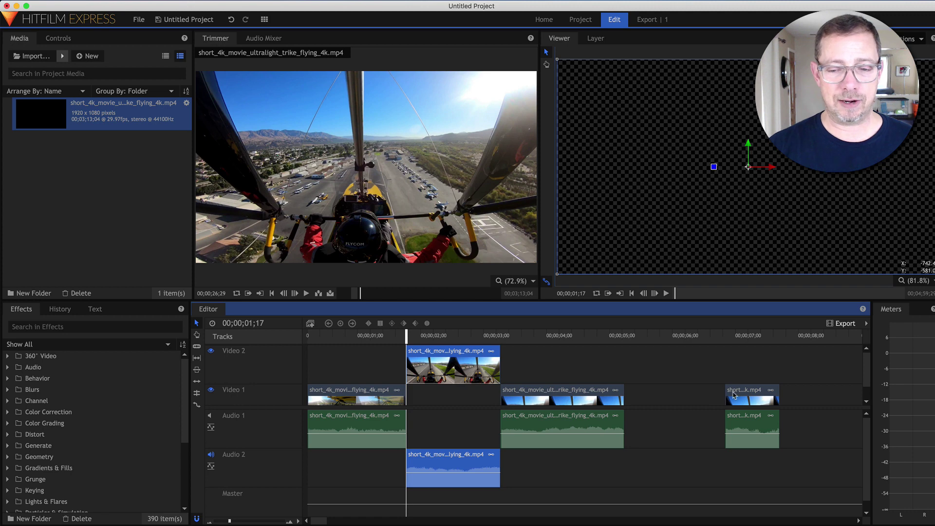
left_click_drag(734, 395, 655, 372)
left_click(731, 377)
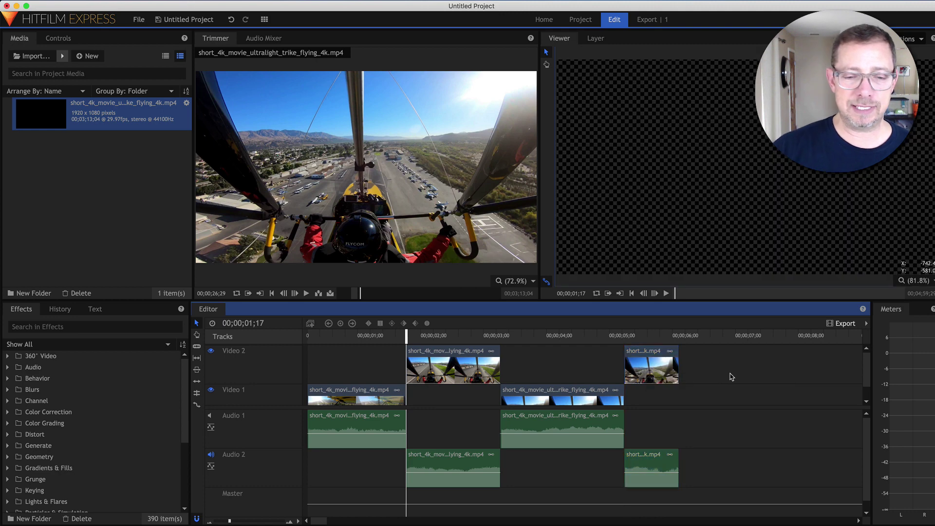
Delete all video and audio segments from the timeline
left_click(389, 394)
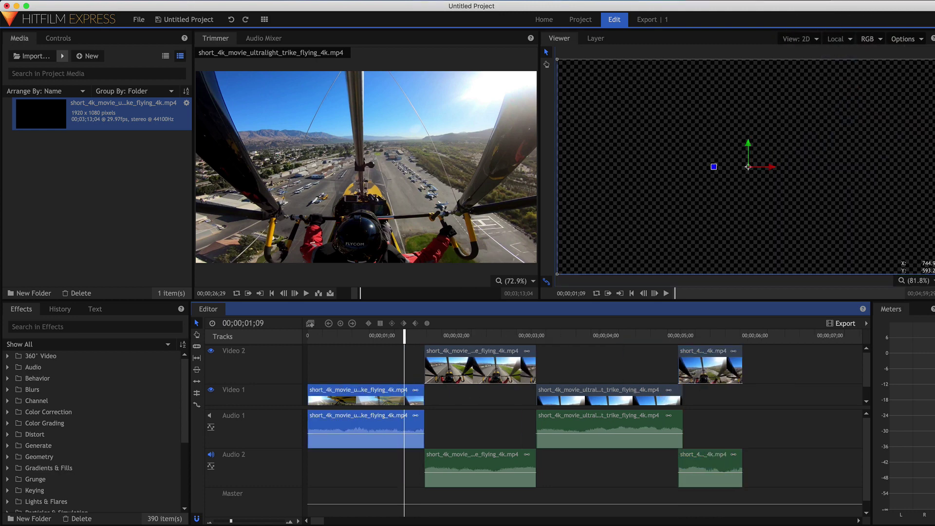
left_click_drag(780, 370, 376, 478)
key("Delete")
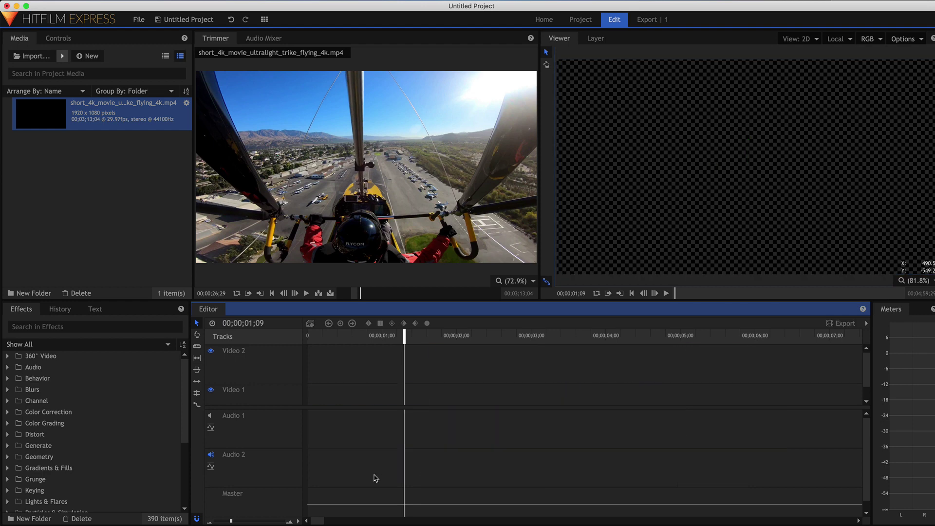
Place the full ultralight trike clip from the Trimmer, with its audio, at the start of Video 1
mouse_move(320, 226)
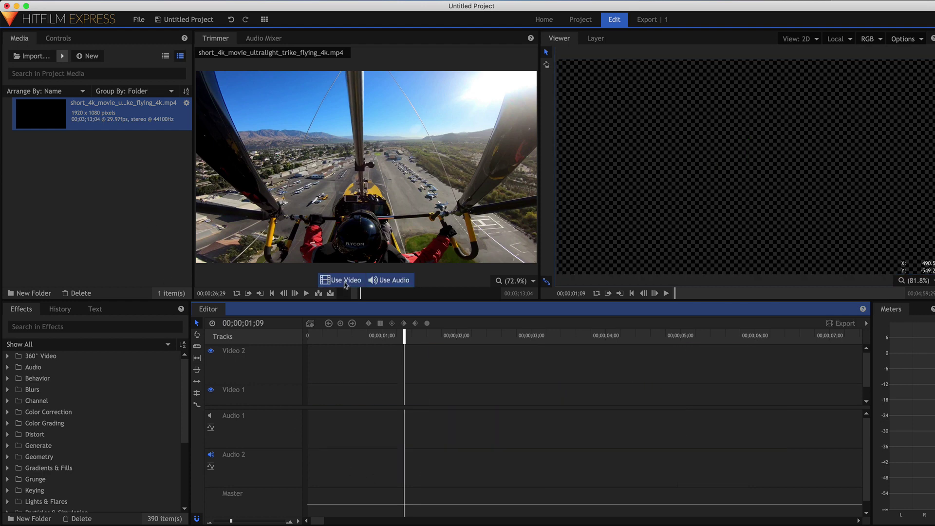
left_click(353, 164)
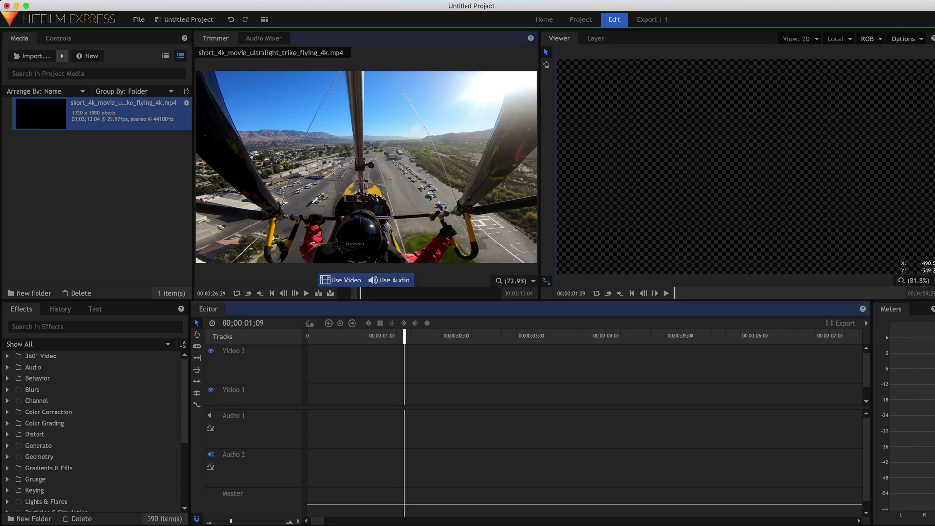
left_click_drag(353, 164, 320, 403)
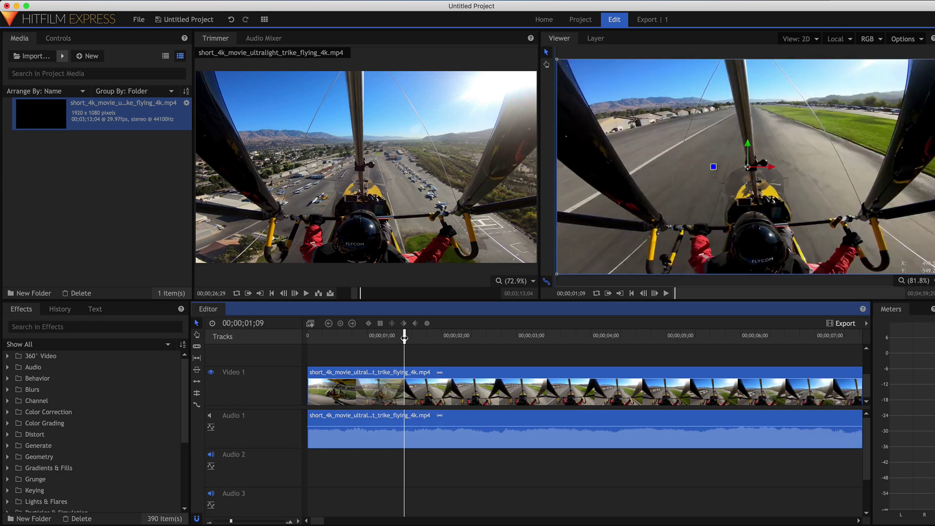
Slice the clip with the Slice Tool at 00;00;00;25 and at about 00;00;02;07, 00;00;03;21 and 00;00;05;11
left_click_drag(404, 337, 371, 352)
left_click(197, 347)
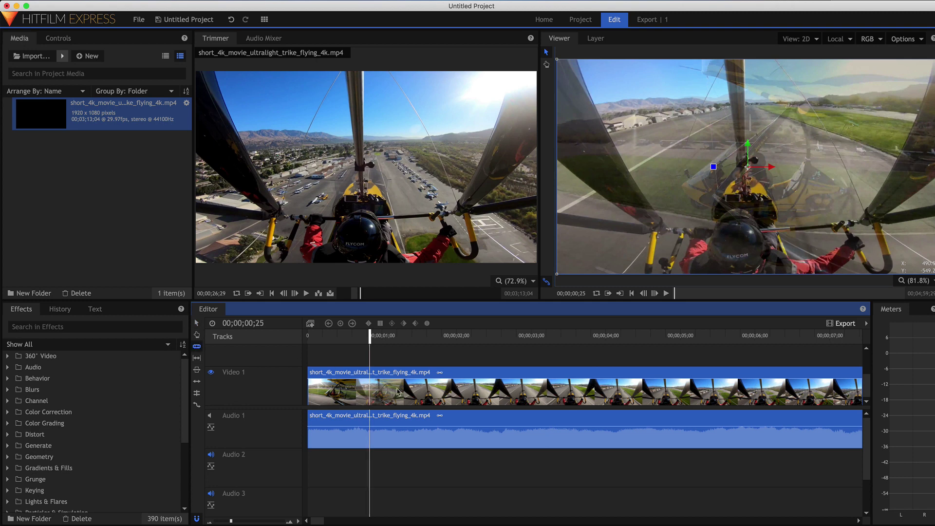
left_click(370, 389)
left_click(473, 386)
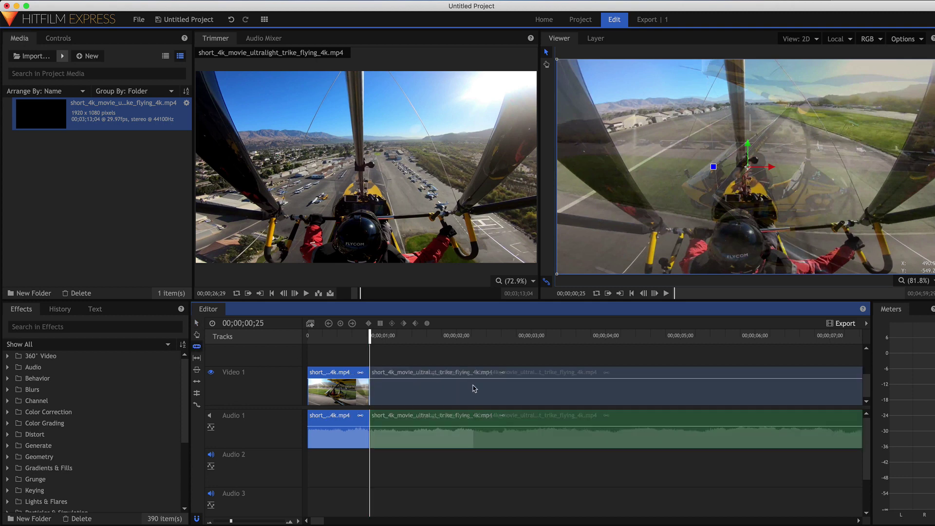
left_click(583, 389)
left_click(708, 387)
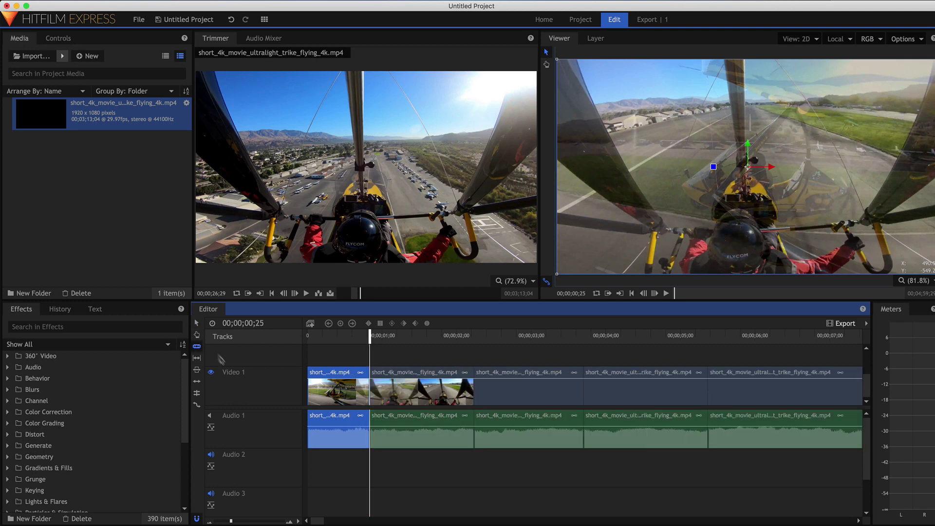
Raise the second and fourth segments straight up to Video 2, keeping their start times
left_click(197, 324)
left_click(385, 371)
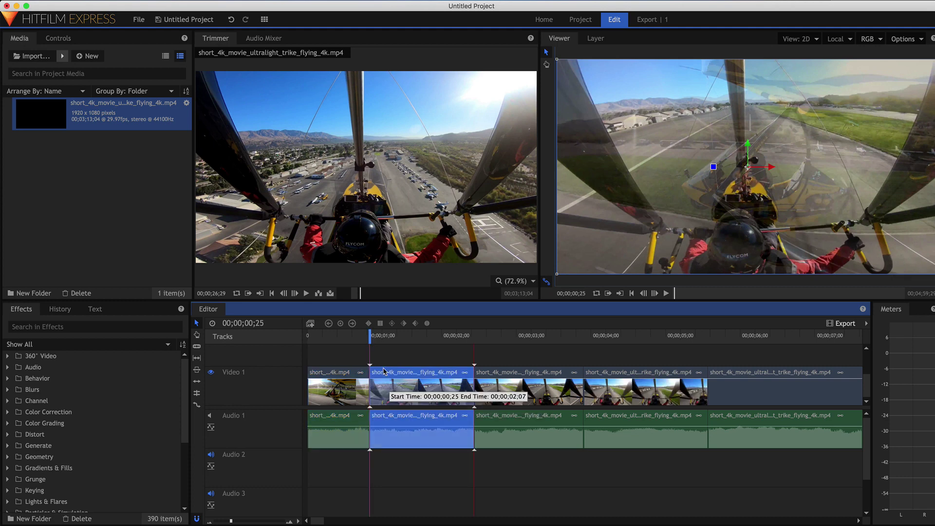
left_click_drag(387, 363, 390, 367)
left_click_drag(499, 374, 505, 379)
scroll(505, 379, "down", 2)
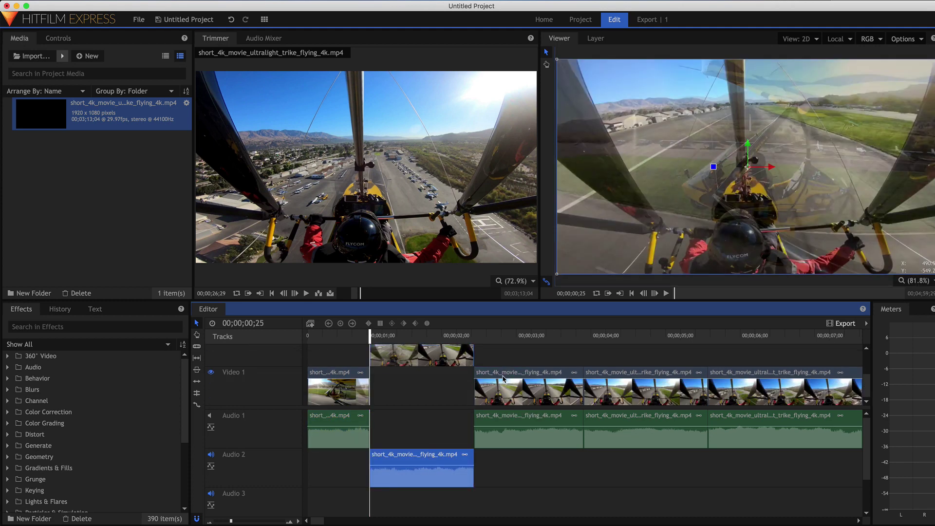
left_click(650, 388)
left_click_drag(645, 362, 651, 390)
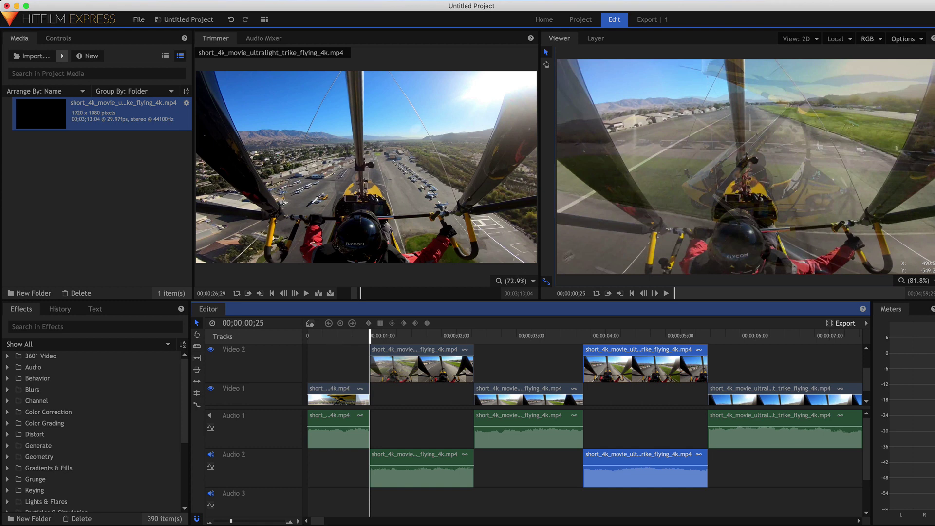
Mute Audio 2 and play the timeline from about 00;00;00;07 to beyond the start of the fourth segment
left_click_drag(369, 337, 320, 340)
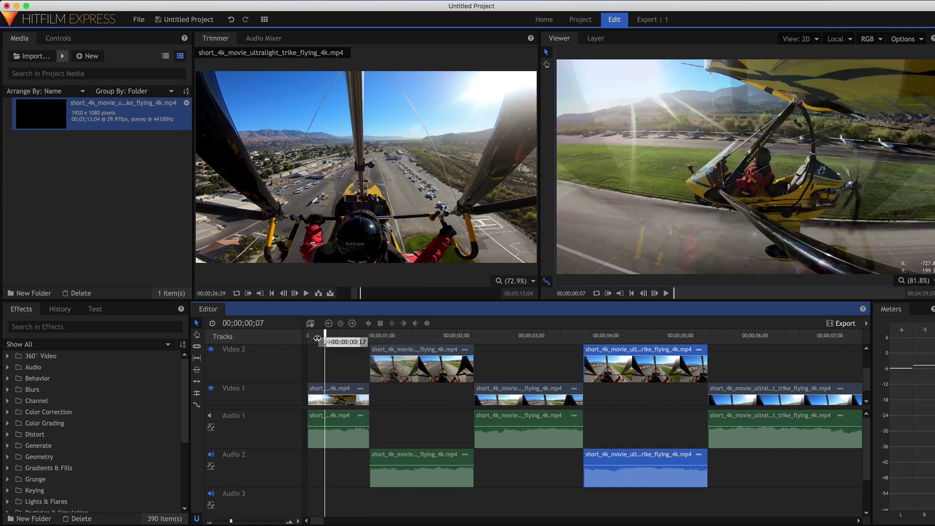
left_click(211, 456)
key("space")
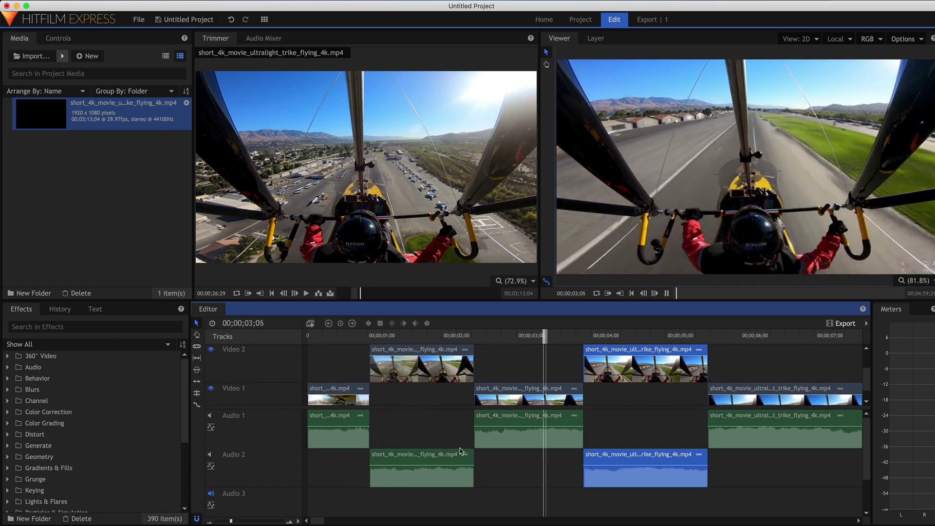
key("space")
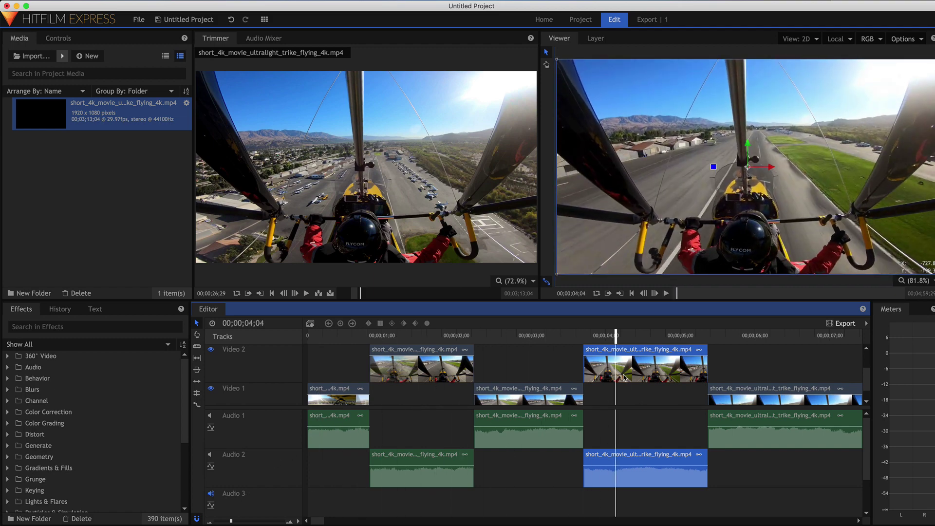
Delete the third segment from Video 1 and move the last segment into its place at 00;00;02;07
left_click(571, 390)
key("Delete")
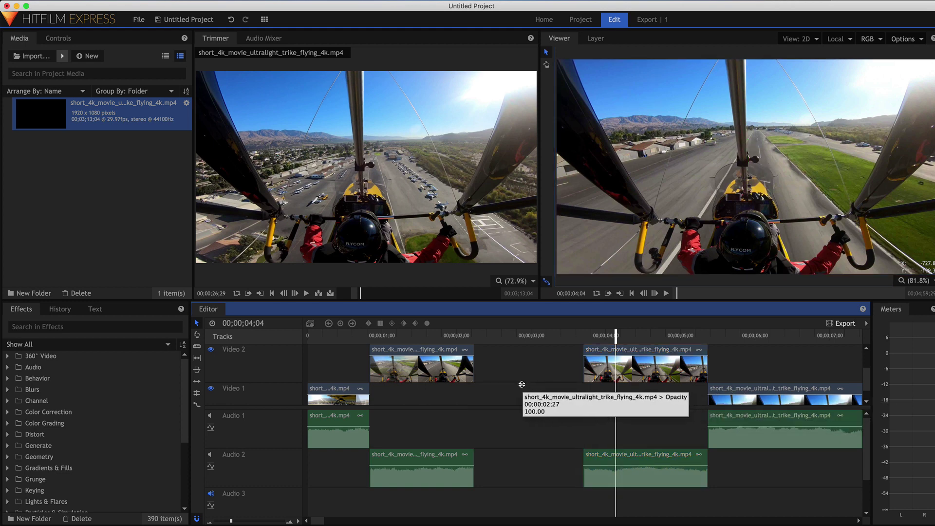
left_click_drag(732, 390, 499, 393)
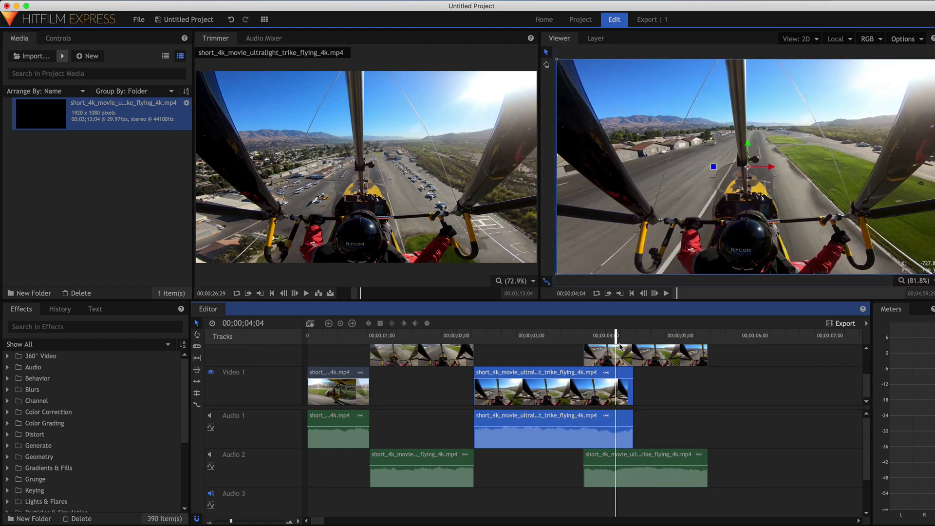
Slice the moved Video 1 segment at 00;00;03;21 and delete the part after the cut
left_click_drag(614, 338, 584, 334)
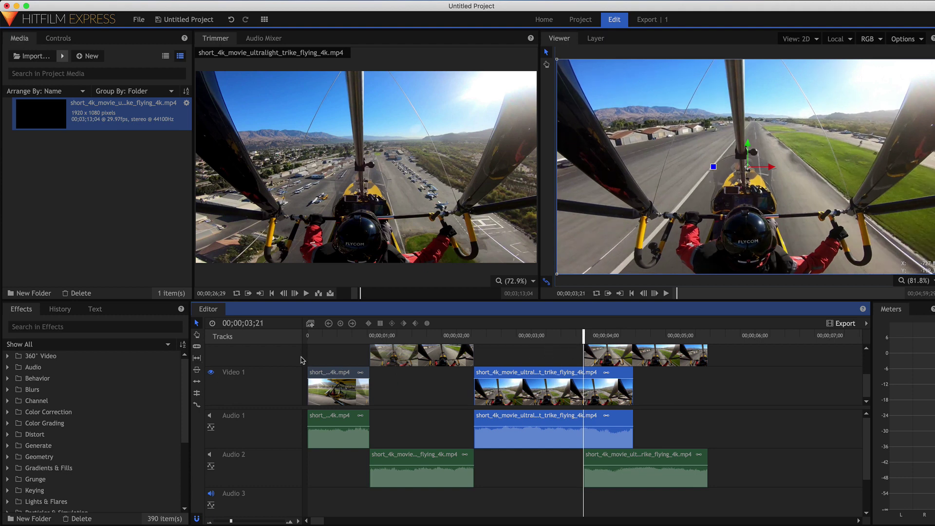
left_click(197, 347)
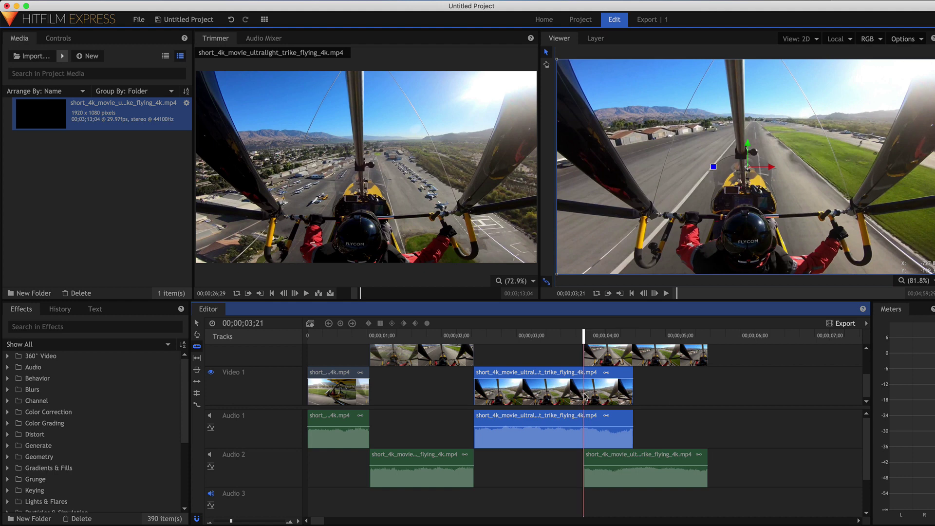
left_click(585, 397)
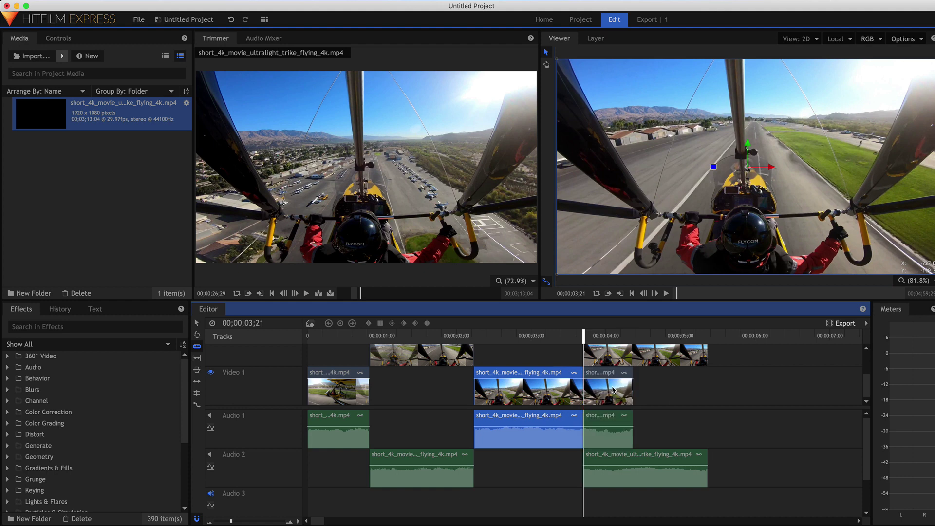
left_click(197, 323)
left_click(619, 390)
key("Delete")
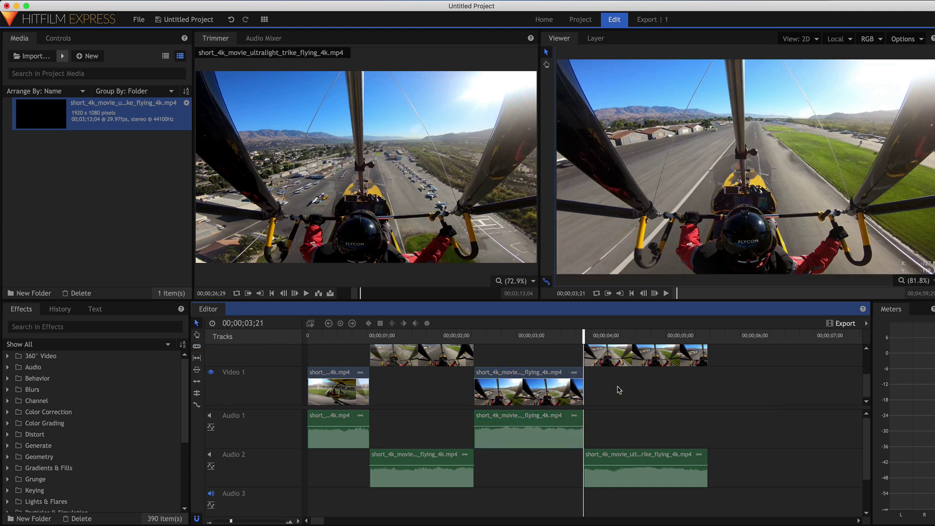
Trim the last Video 2 segment's end to about 00;00;04;12, and move the first Video 1 segment to start at that time
scroll(728, 399, "up", 2)
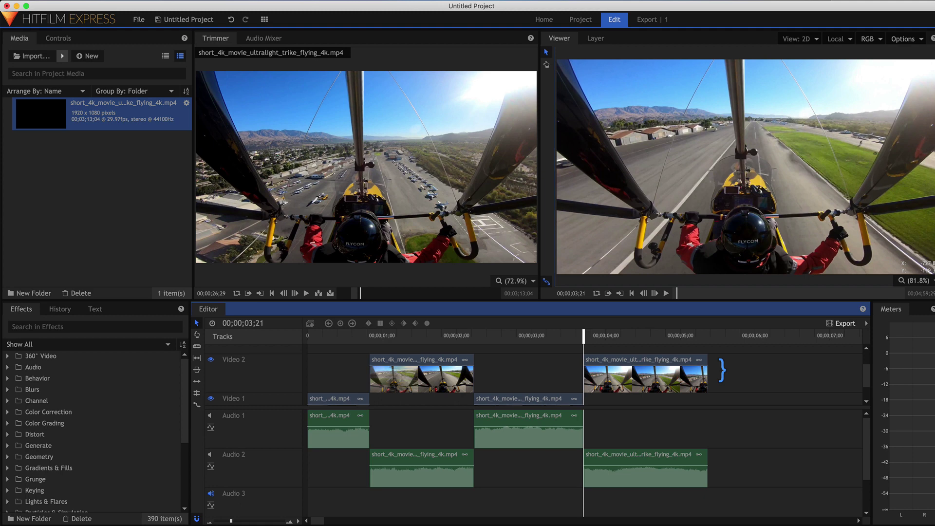
left_click_drag(723, 371, 635, 369)
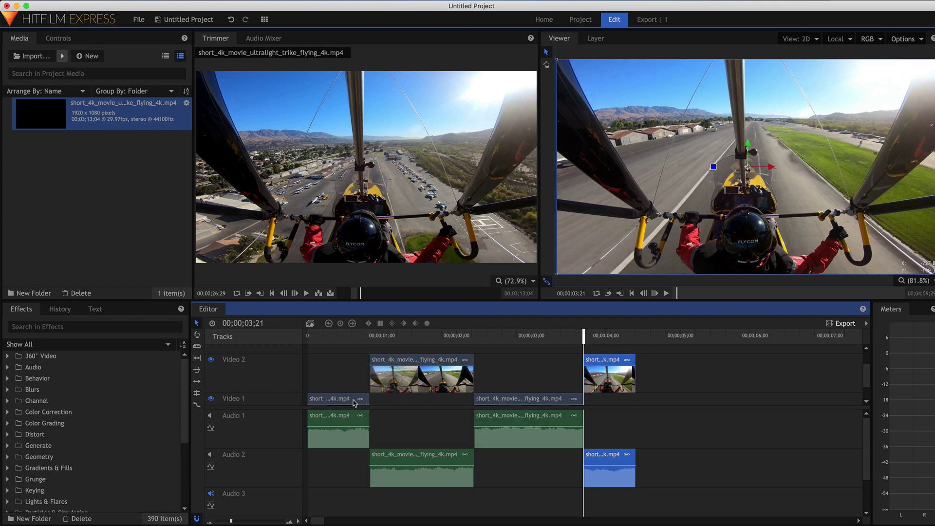
left_click_drag(356, 400, 684, 390)
scroll(439, 380, "up", 2)
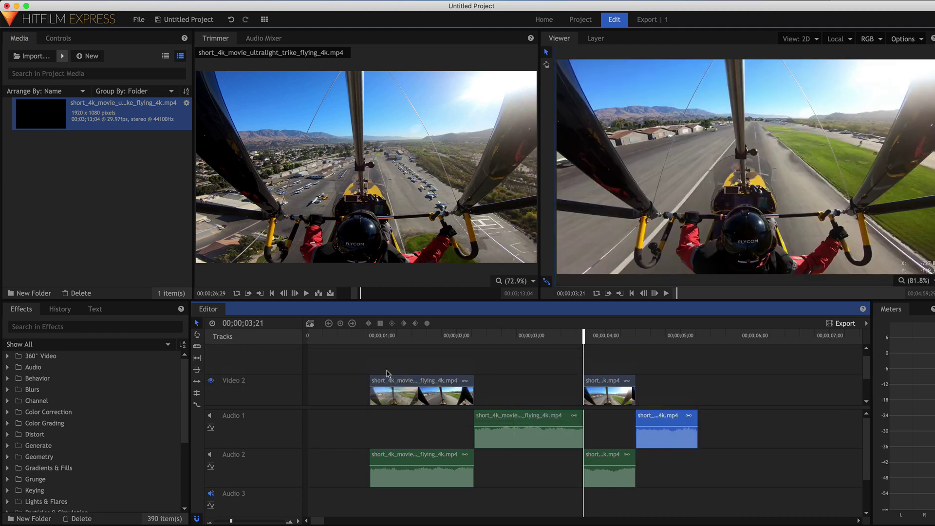
Play the rearranged timeline from about 00;00;00;25 to past its last segment
left_click(368, 340)
key("space")
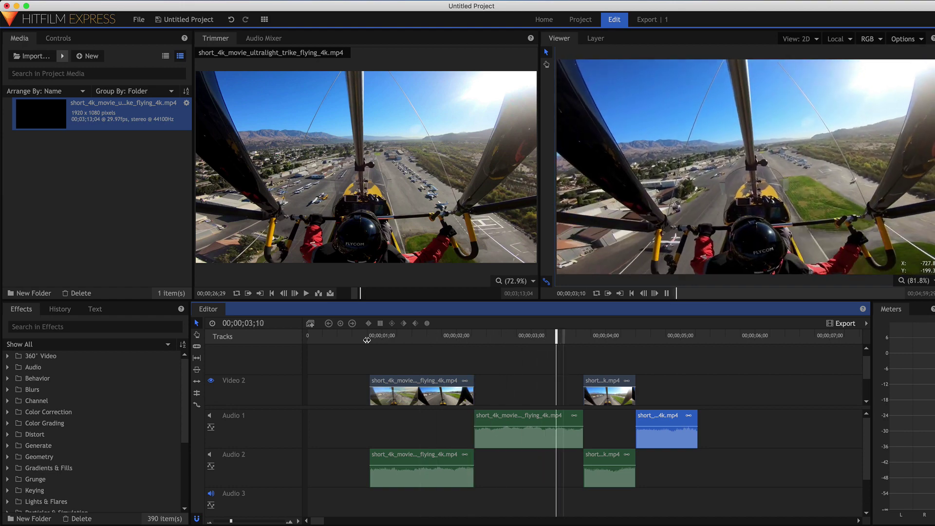
key("space")
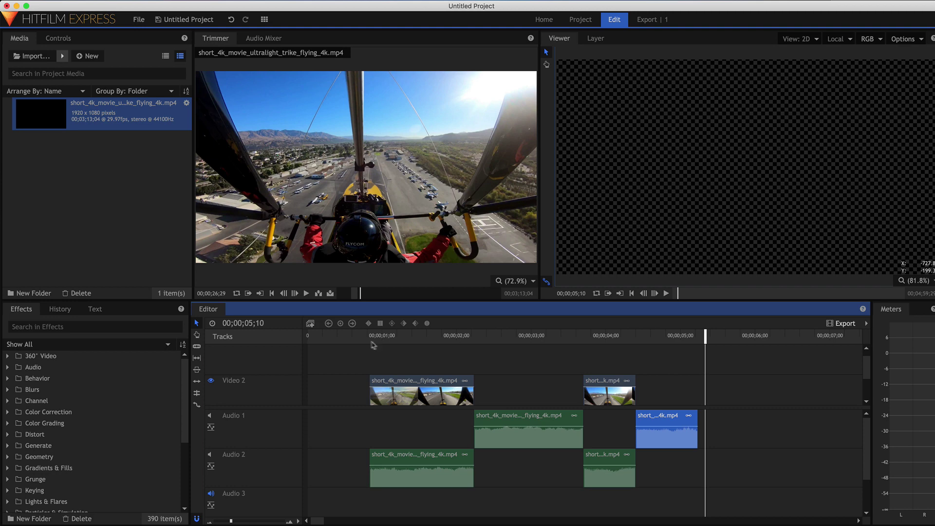
Select all segments and shift them together so that the first one begins at the start of the timeline
scroll(351, 349, "down", 1)
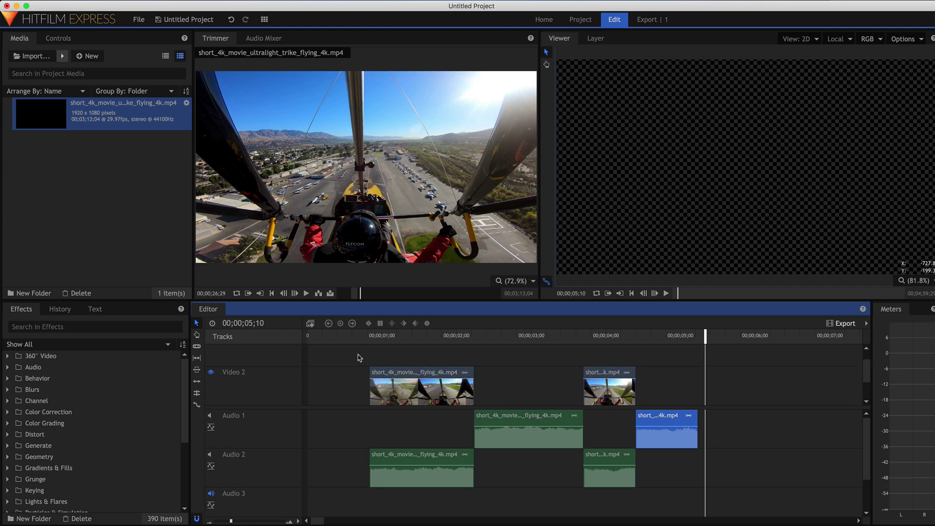
left_click_drag(358, 354, 752, 508)
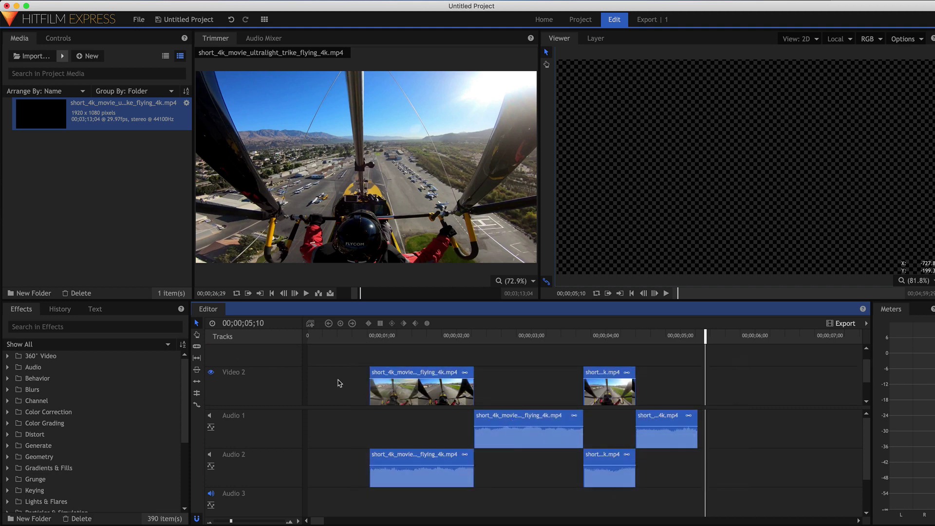
left_click_drag(389, 386, 323, 381)
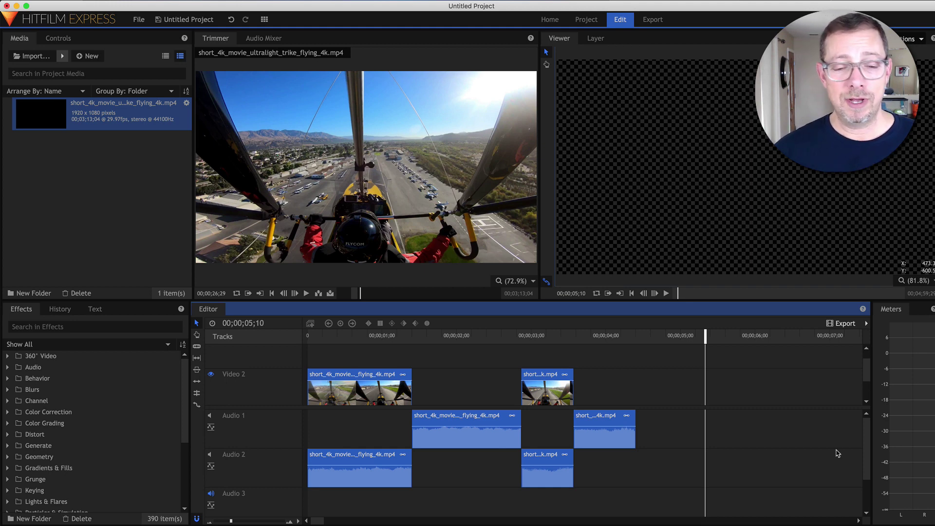
Export the timeline contents as an .mp4 with the YouTube 1080p HD preset
left_click(839, 326)
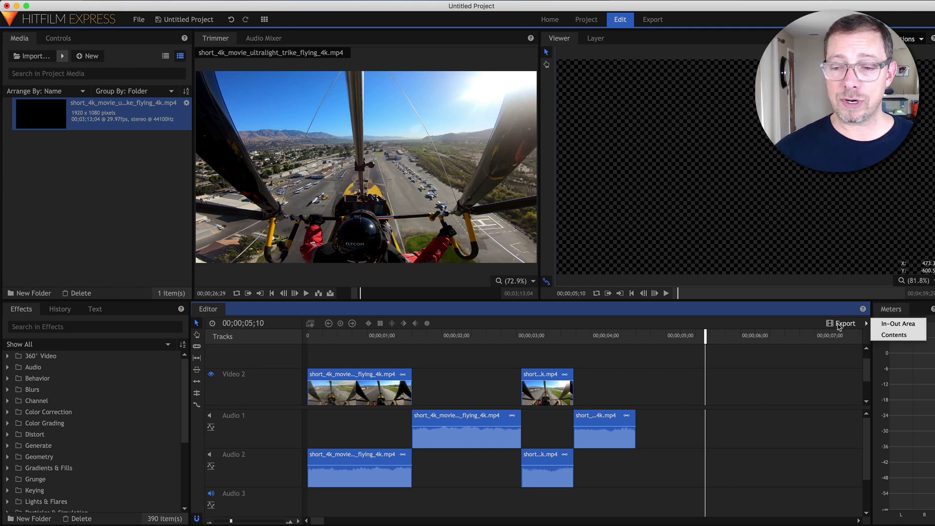
left_click(891, 339)
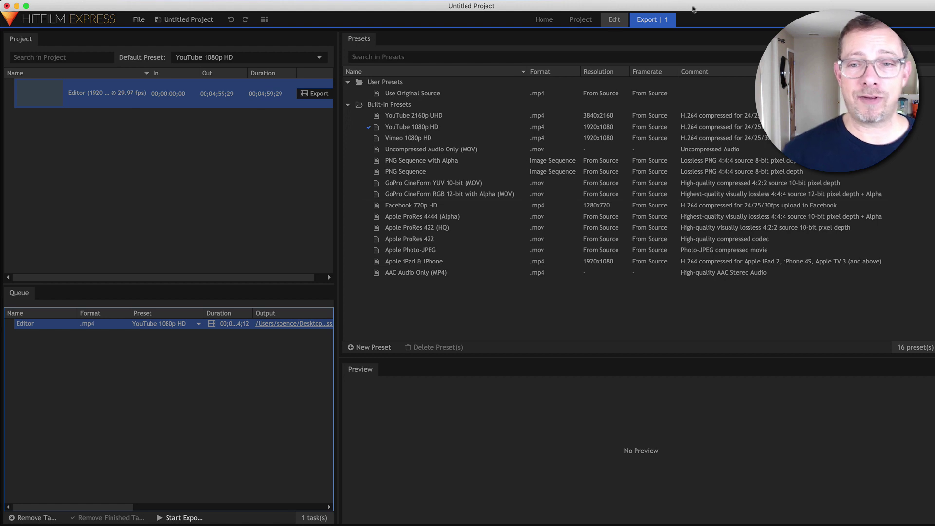
left_click(197, 61)
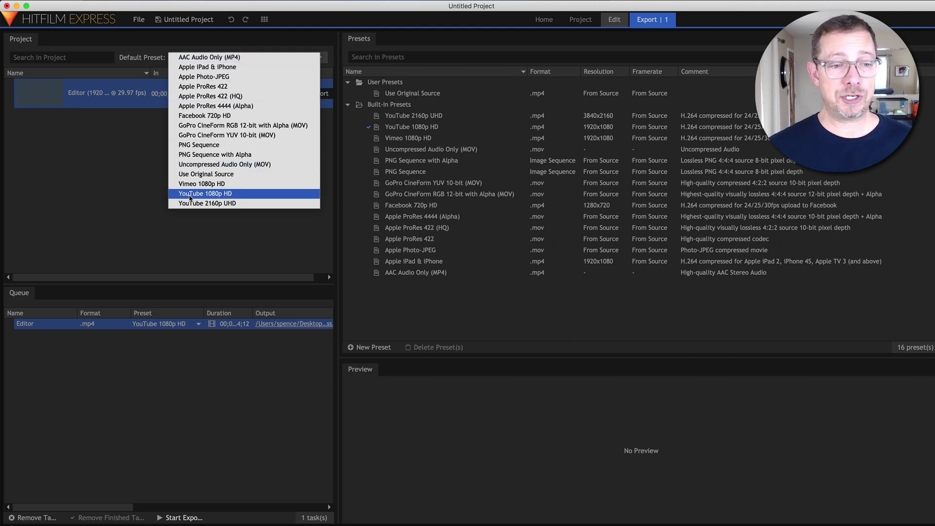
left_click(215, 198)
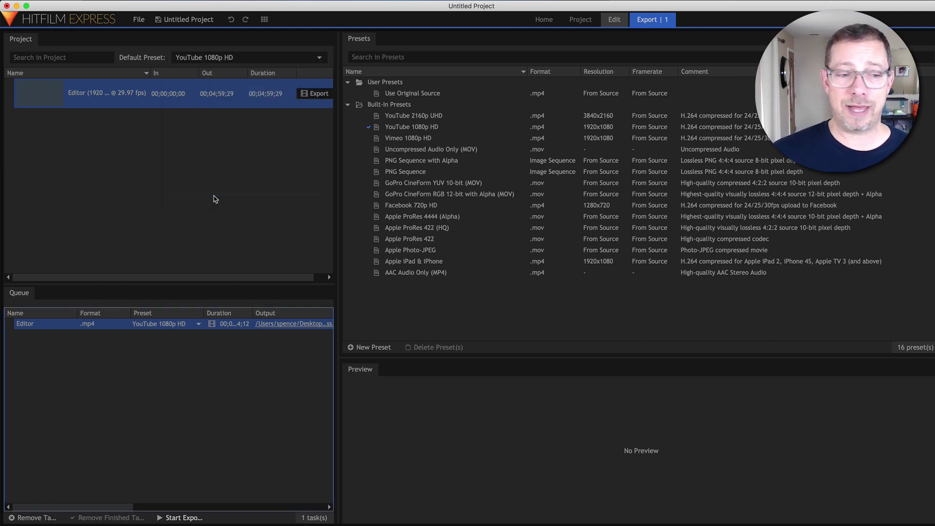
left_click(175, 519)
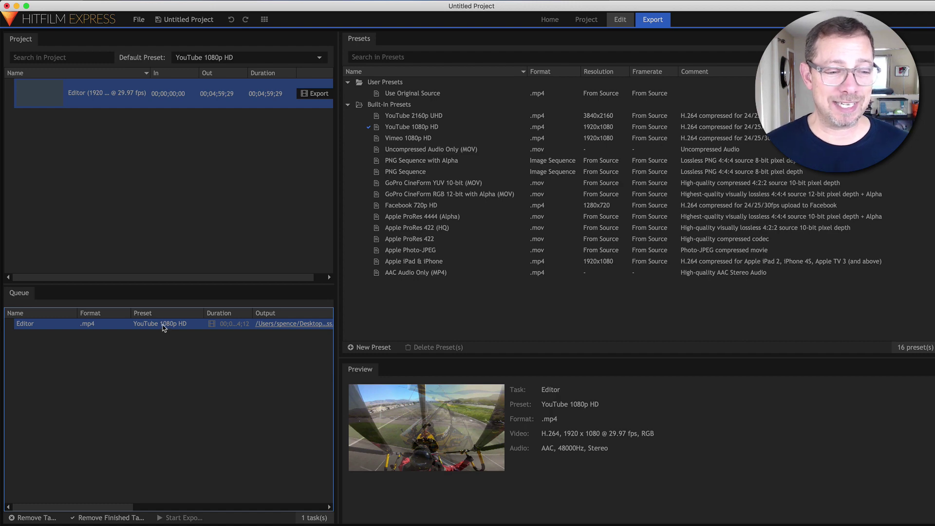
Open the exported Editor.mp4 from the Exports folder in the video player and play it
left_click(262, 327)
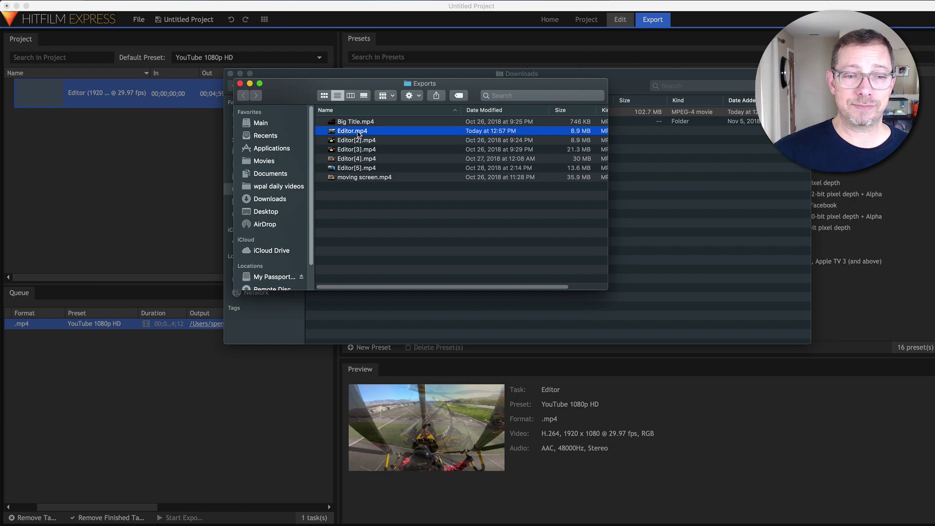
double_click(358, 133)
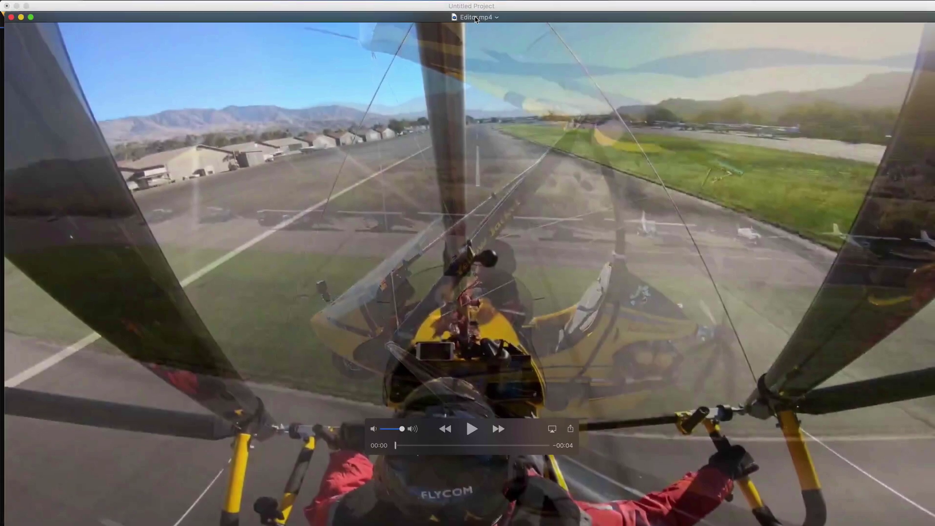
left_click(470, 432)
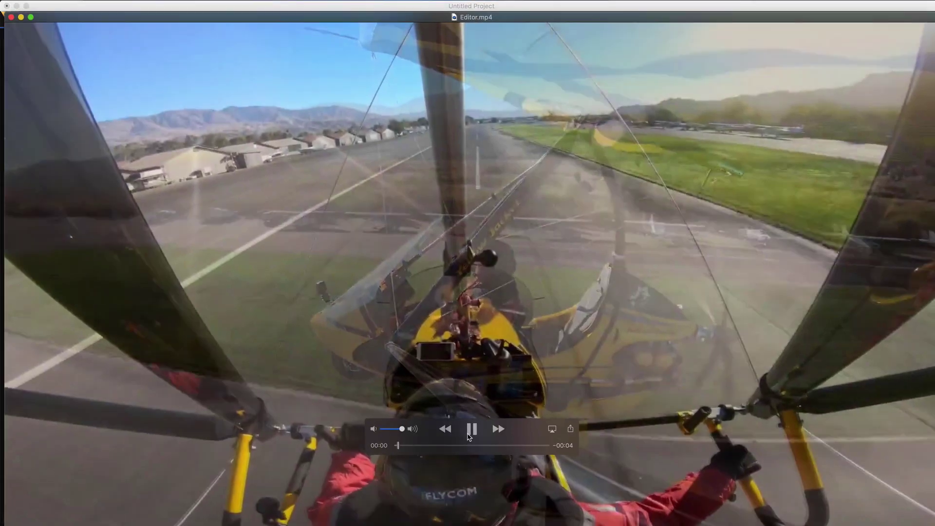